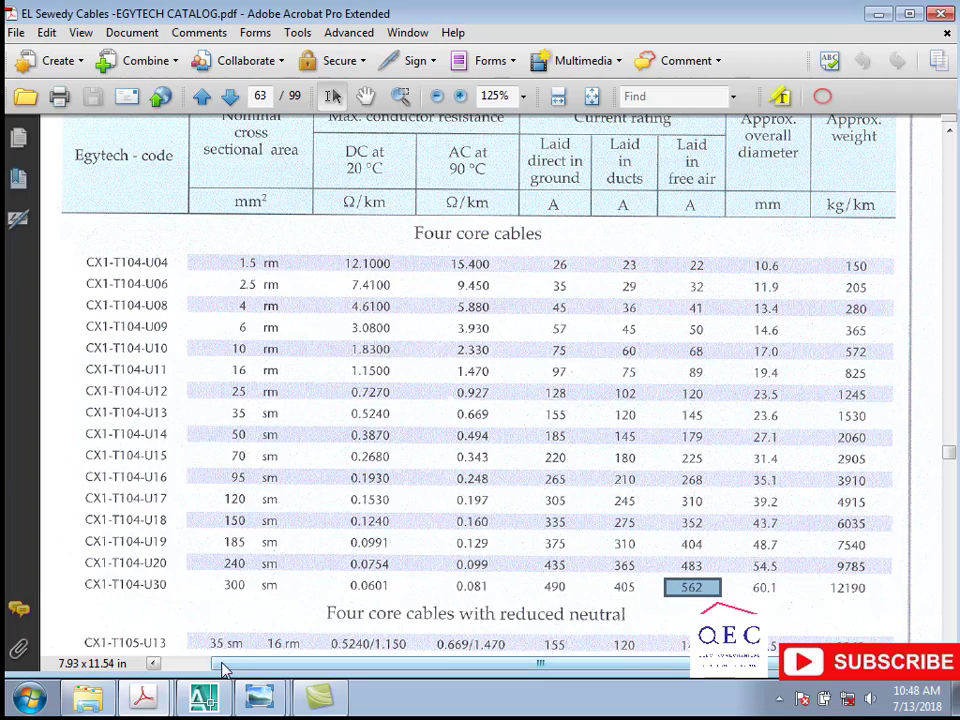
Switch from the Acrobat cable catalogue to the riser floor plan drawing in AutoCAD.
click(203, 697)
scroll(302, 285, up, 2)
scroll(450, 320, up, 2)
Zoom out to the whole riser floor layout and close the Communication Center update balloon.
scroll(550, 340, up, 2)
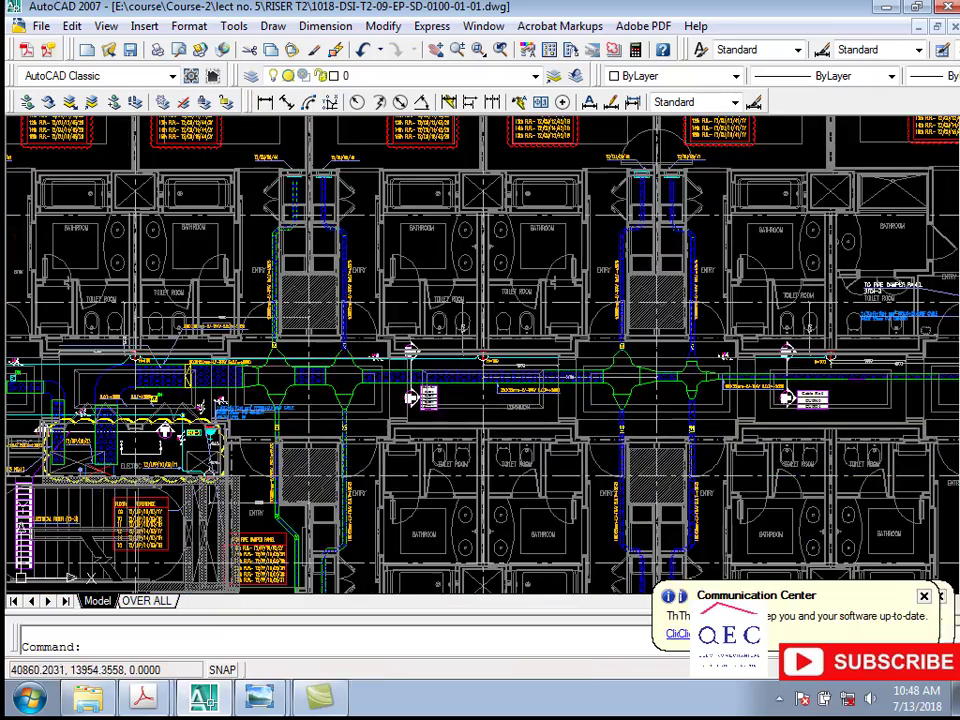
scroll(593, 347, up, 2)
scroll(593, 347, down, 3)
scroll(666, 248, up, 3)
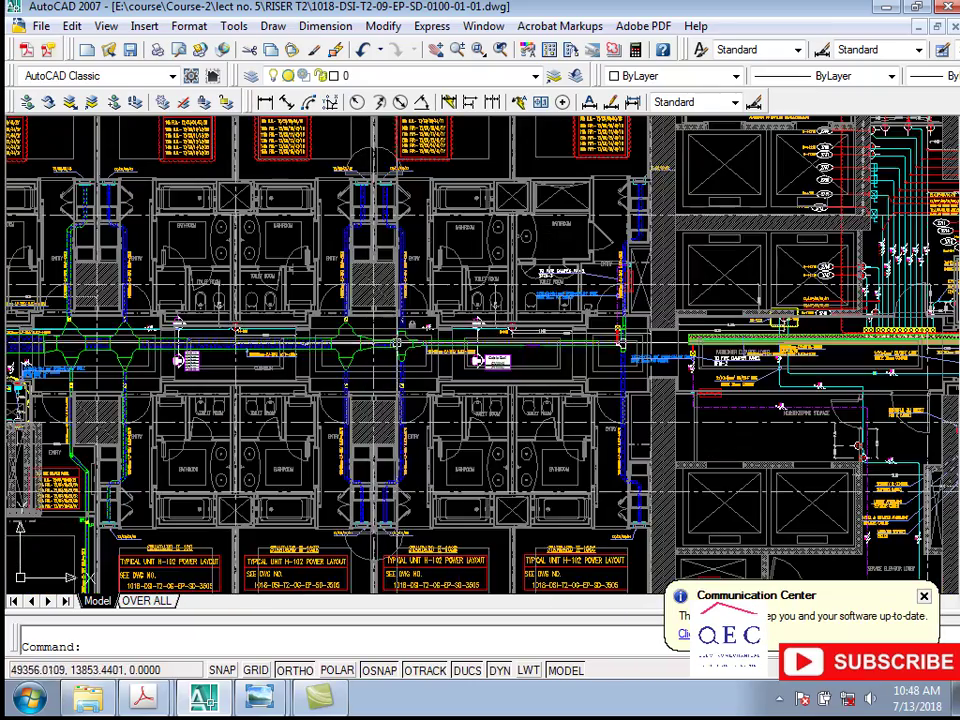
scroll(666, 247, down, 3)
scroll(560, 320, up, 2)
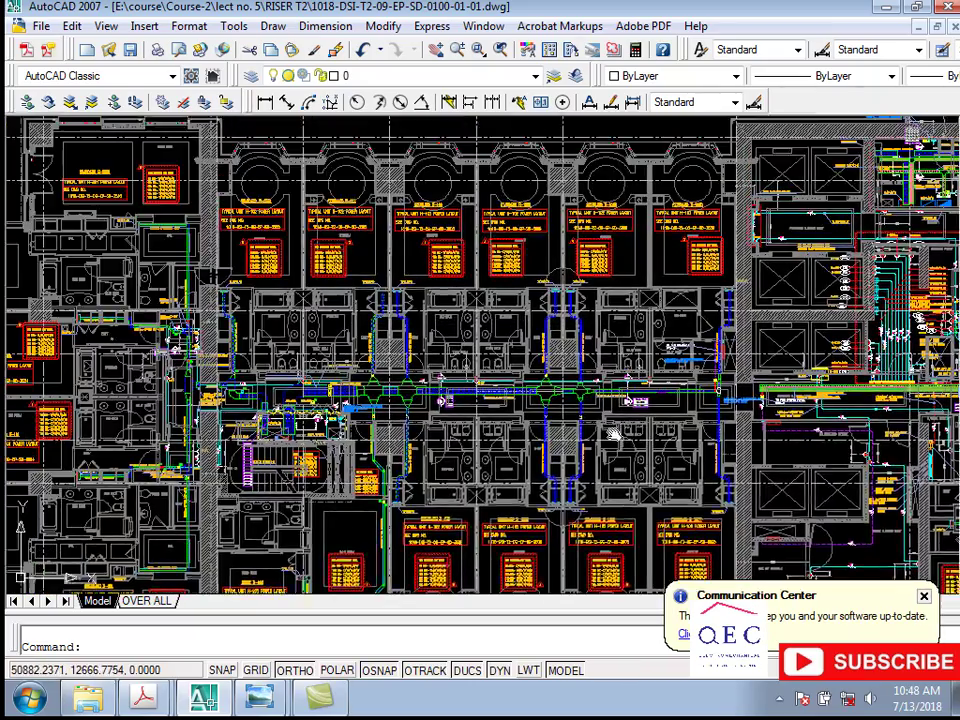
scroll(614, 330, up, 1)
scroll(614, 330, down, 2)
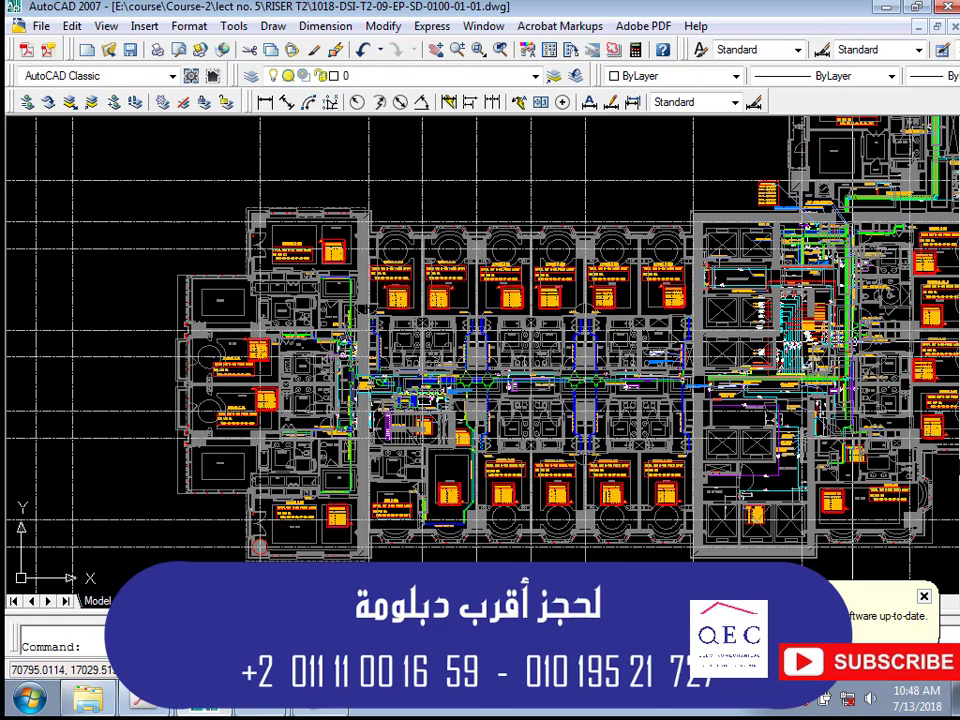
click(924, 600)
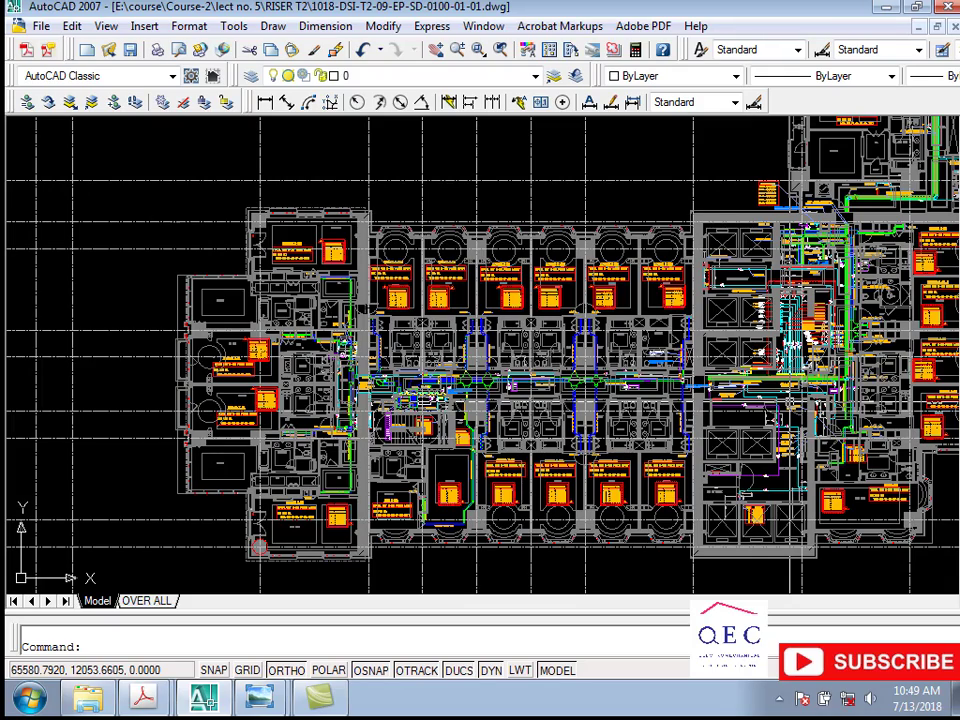
Zoom out to the full L-shaped plan, then zoom and pan onto the typical guest-room units' panel callouts.
scroll(672, 388, up, 2)
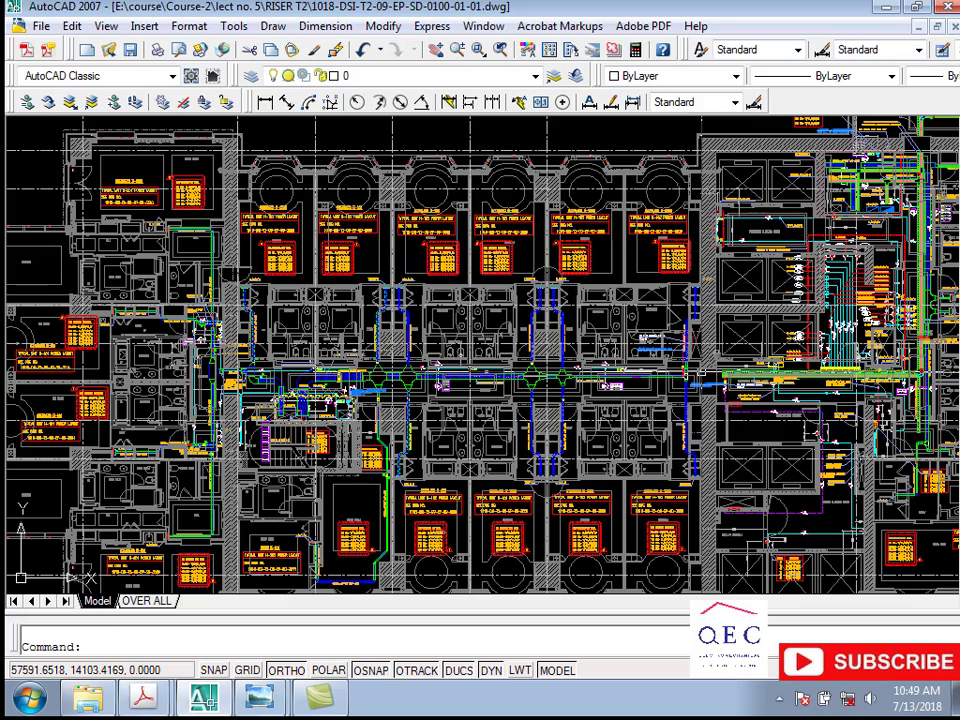
scroll(632, 286, down, 2)
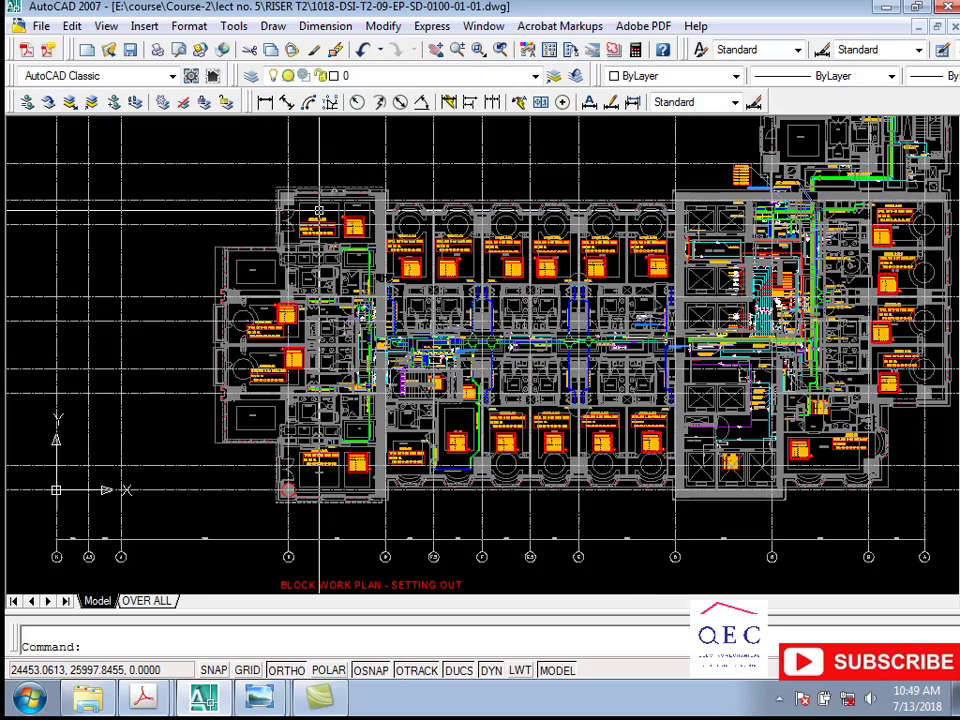
scroll(318, 210, down, 2)
scroll(560, 400, down, 2)
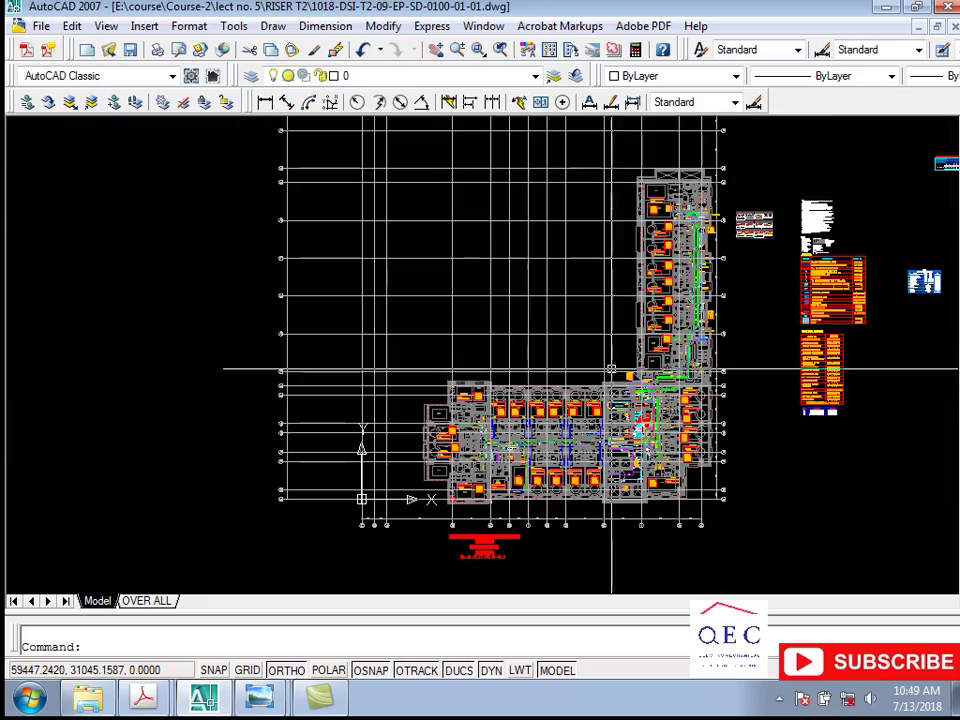
scroll(611, 369, up, 2)
scroll(611, 369, up, 2)
scroll(611, 369, up, 2)
scroll(776, 489, up, 2)
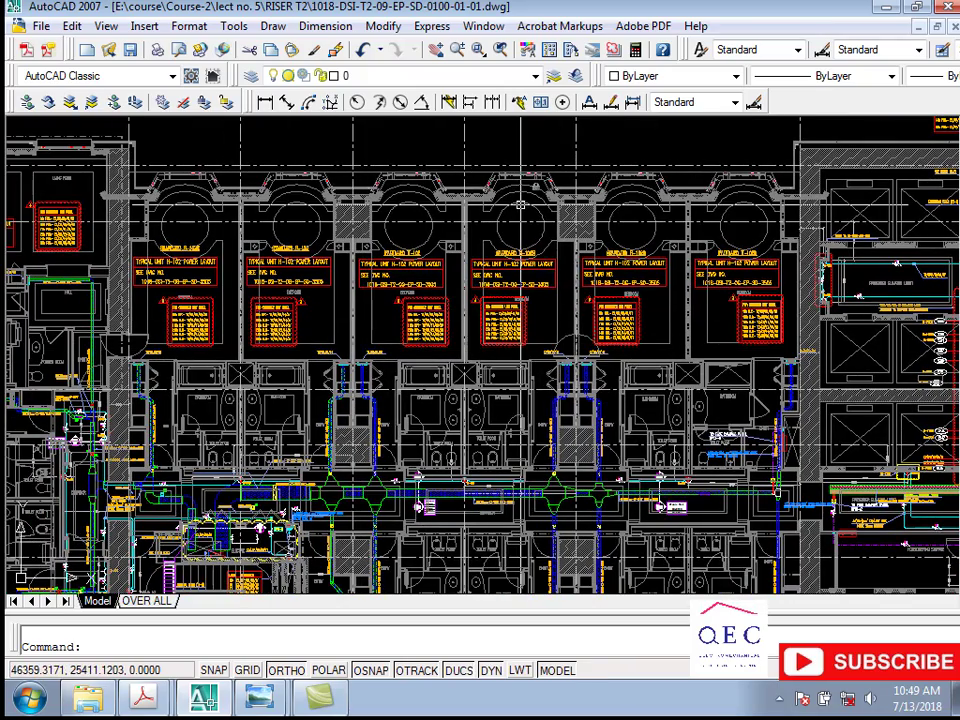
scroll(757, 372, up, 2)
middle_drag(757, 375, 643, 388)
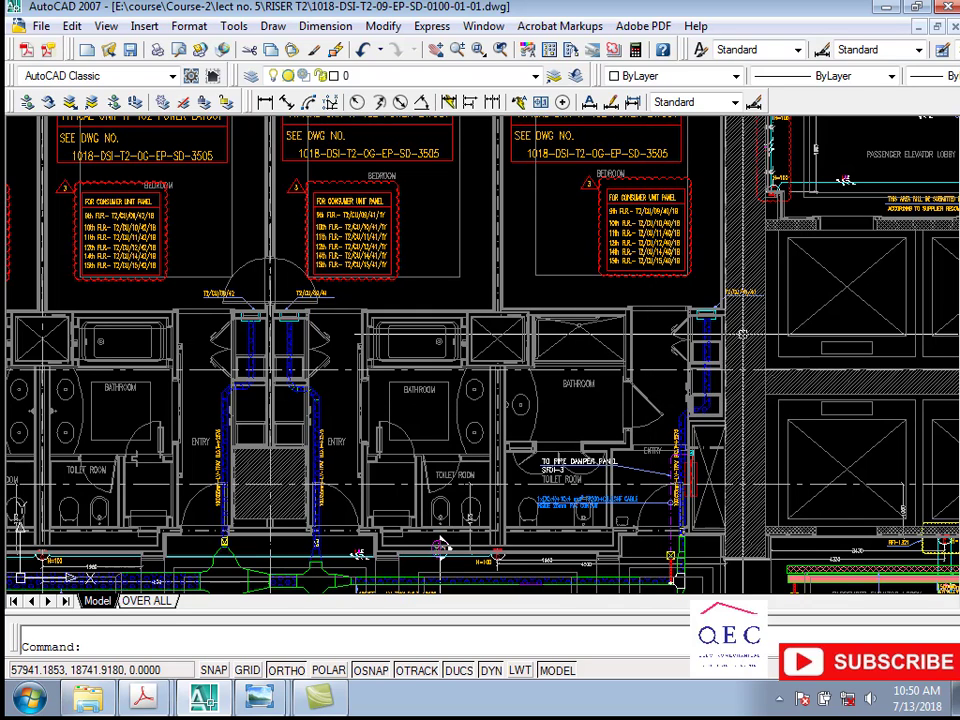
Pan over the lower units and corridor, then zoom in on the upper consumer unit panel callouts.
scroll(736, 306, up, 6)
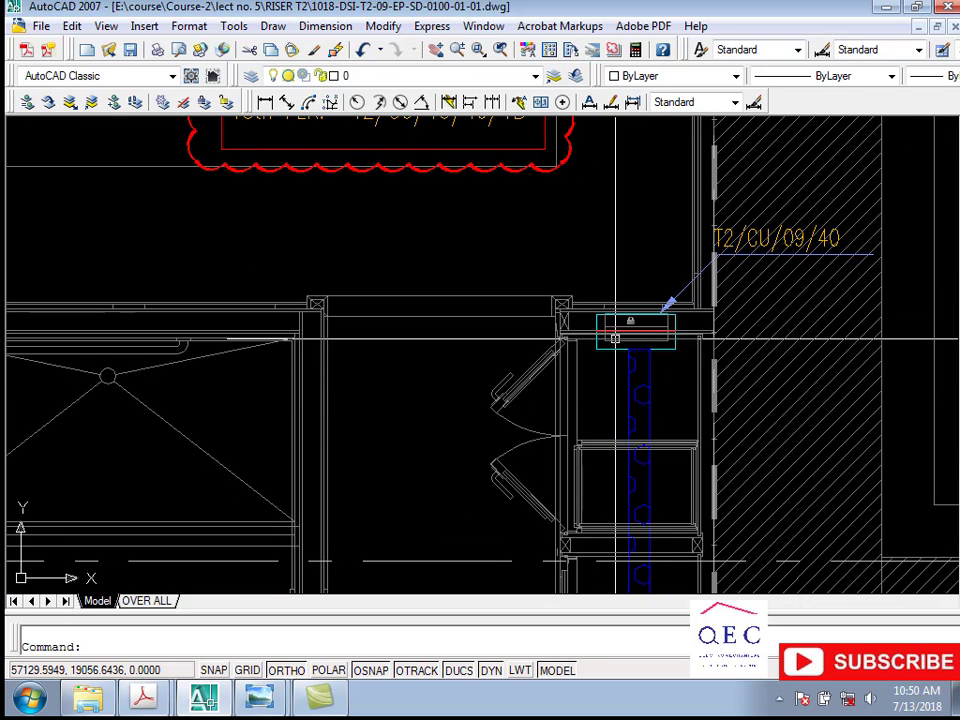
scroll(634, 343, down, 1)
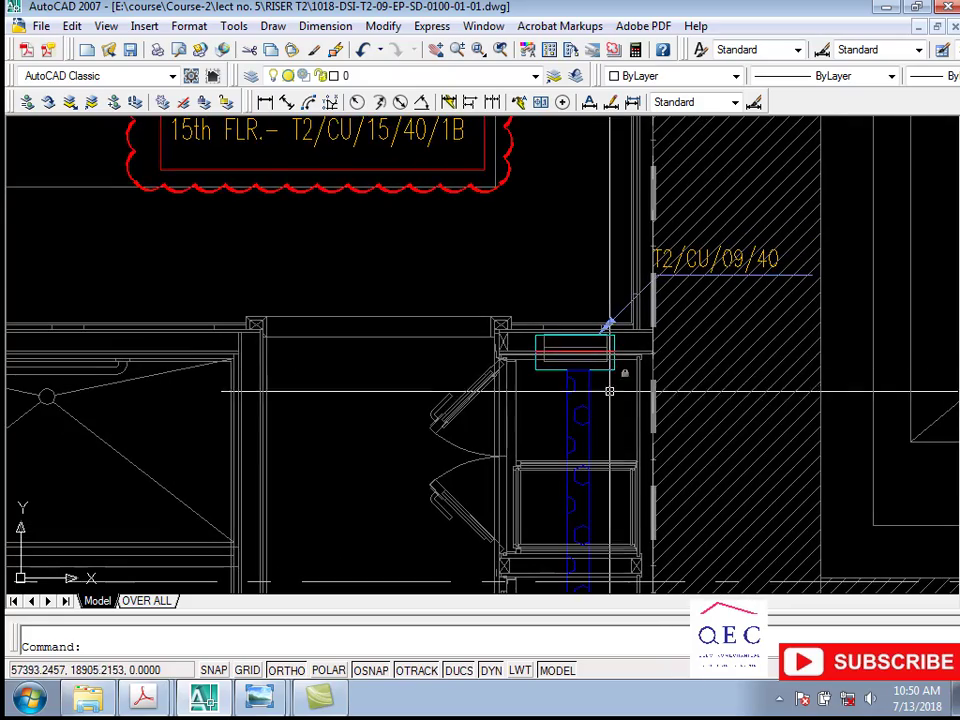
scroll(611, 386, down, 5)
middle_drag(604, 372, 604, 116)
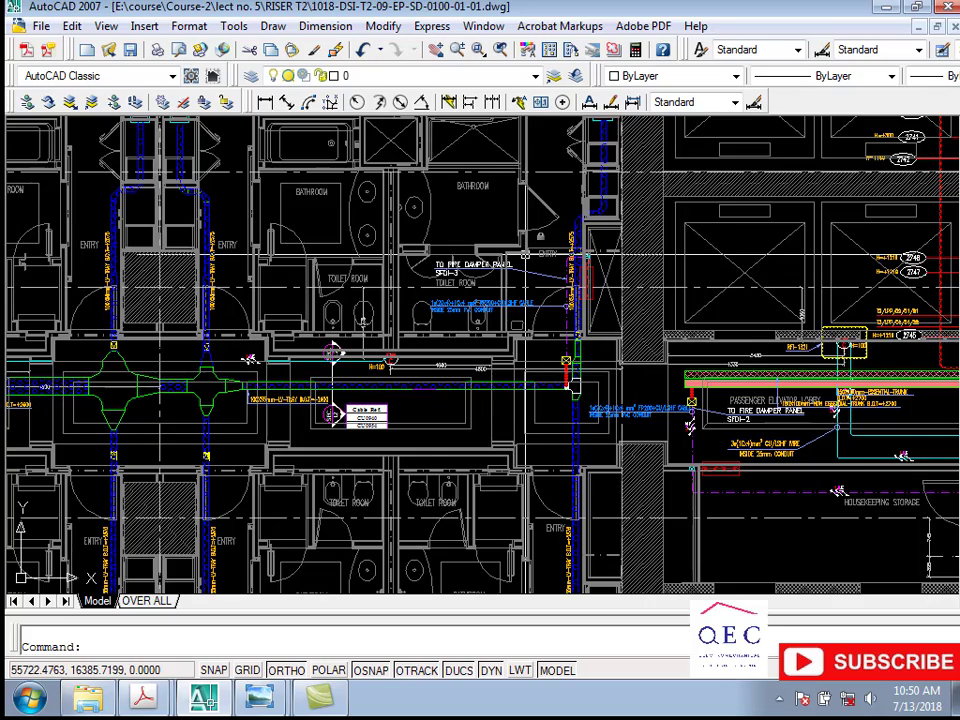
middle_drag(540, 163, 537, 306)
scroll(537, 306, down, 1)
scroll(606, 285, up, 5)
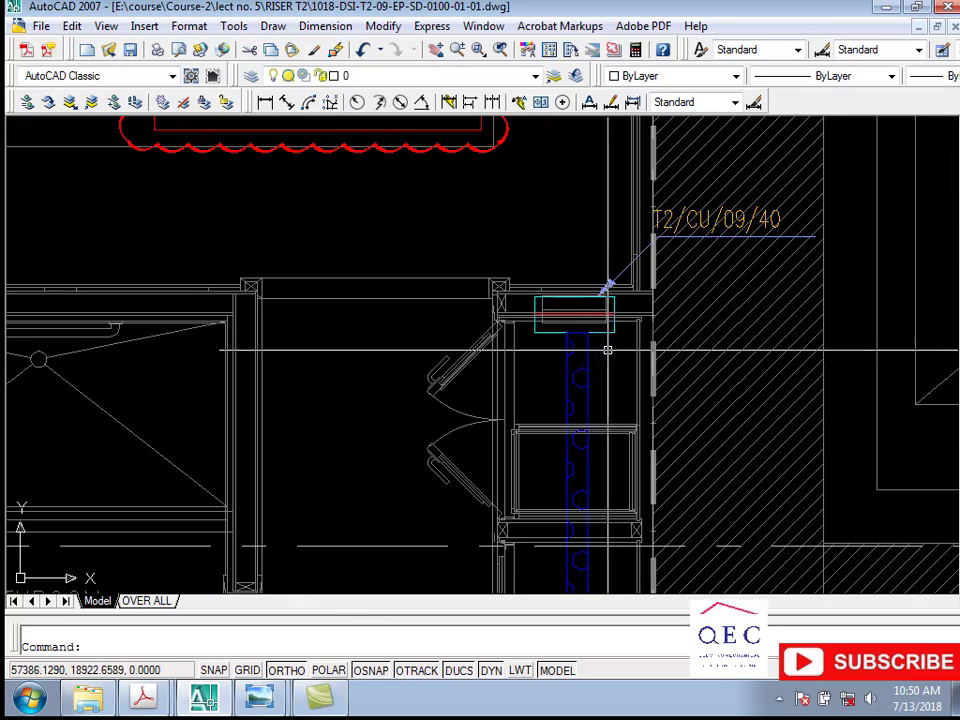
scroll(606, 285, up, 2)
scroll(630, 263, up, 1)
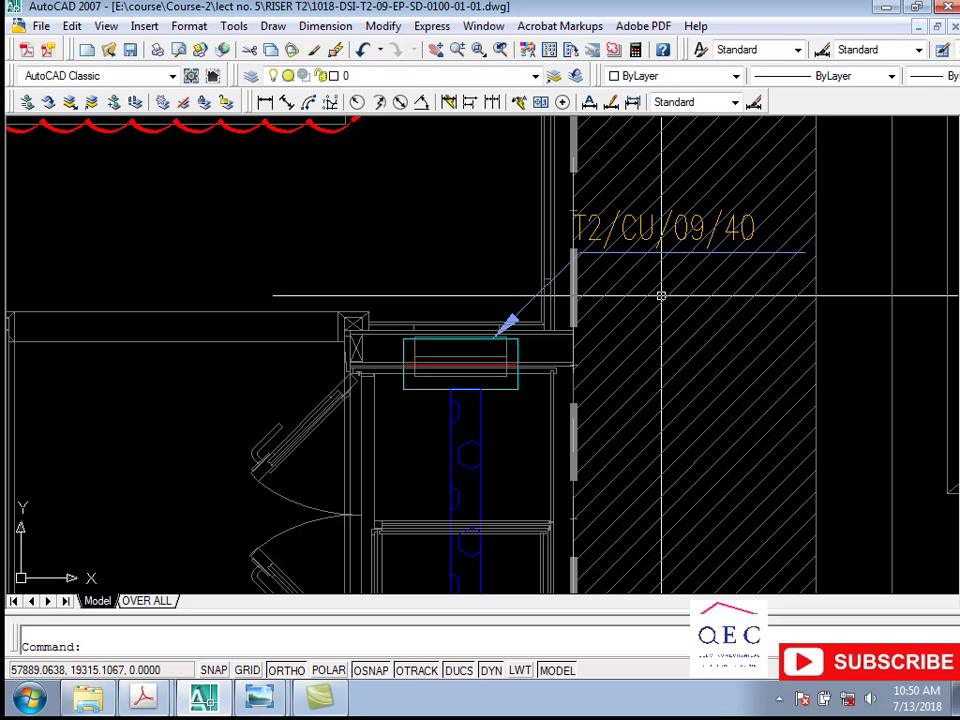
scroll(708, 263, up, 1)
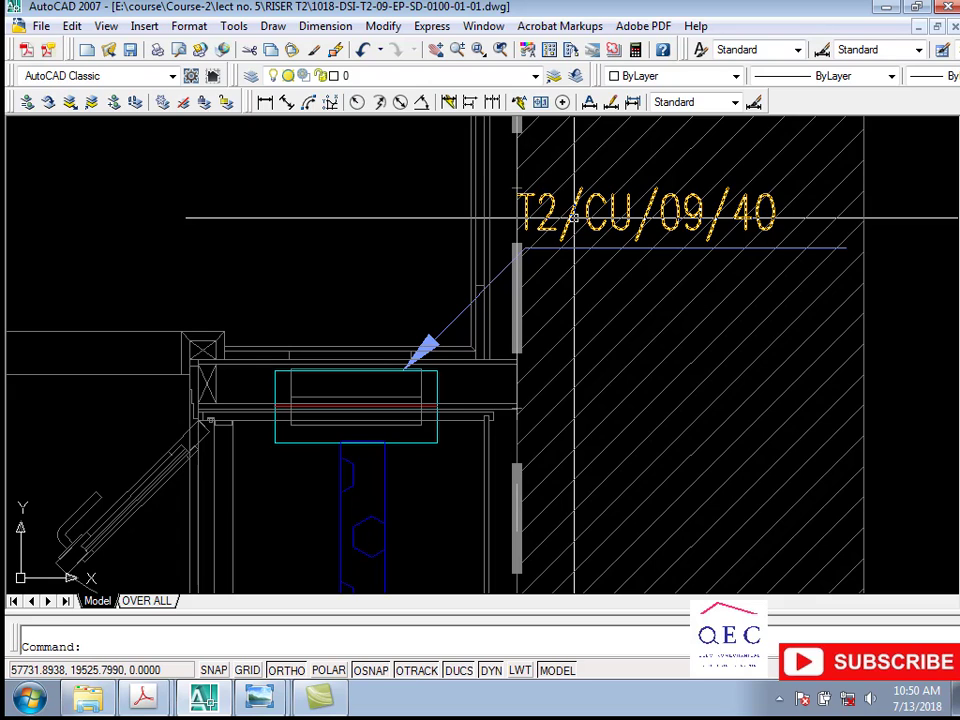
Recentre and fine-tune the view on the riser and its T2/CU/09/40 label.
middle_drag(601, 250, 606, 288)
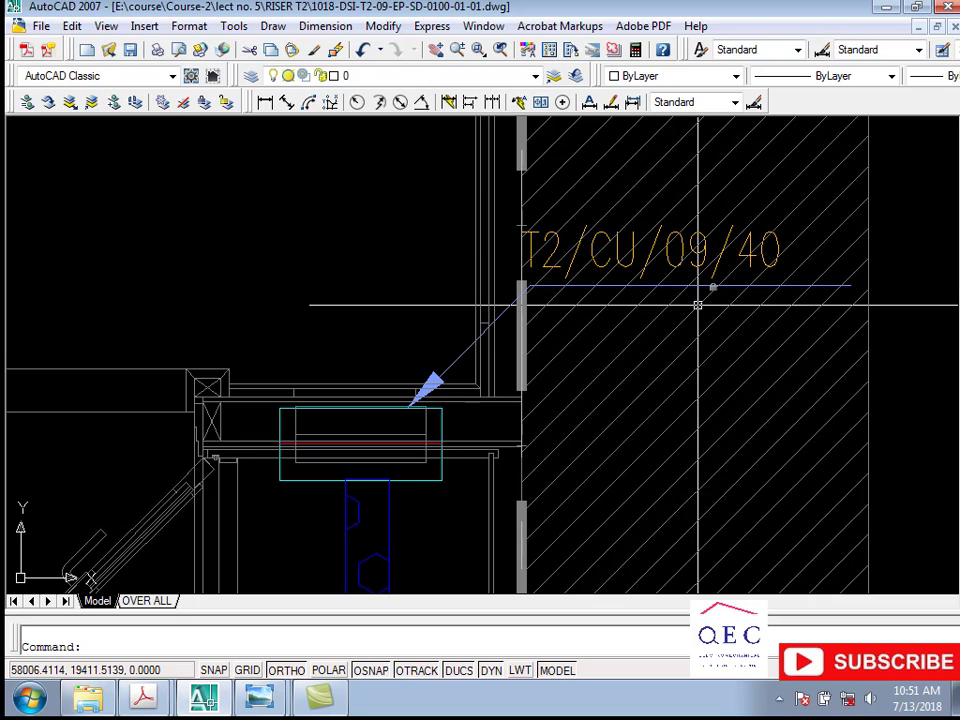
middle_drag(716, 311, 720, 328)
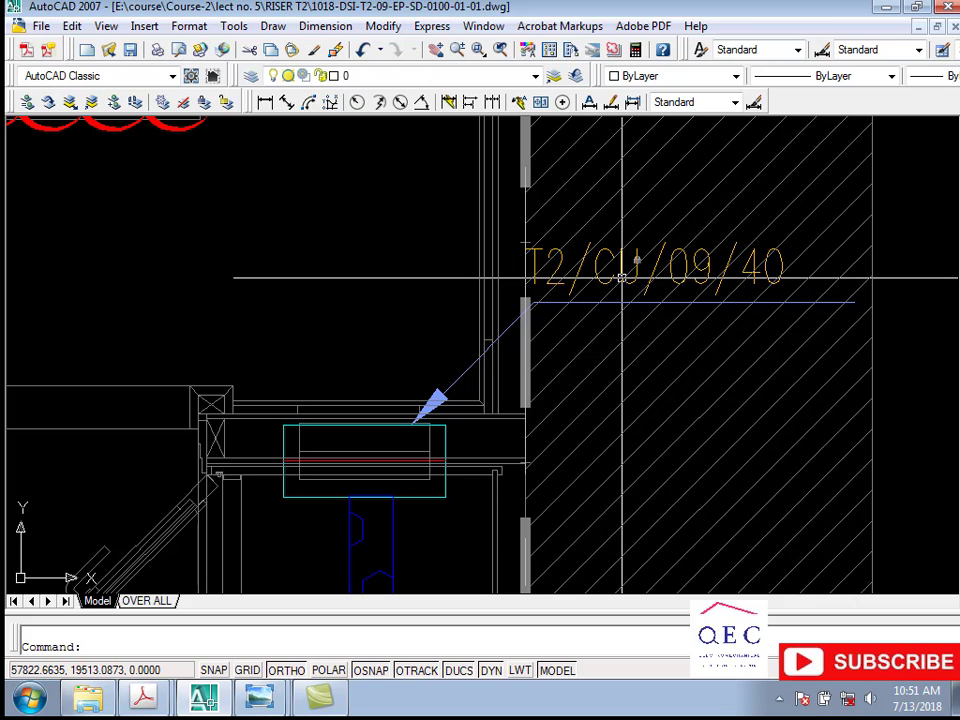
middle_drag(668, 334, 658, 323)
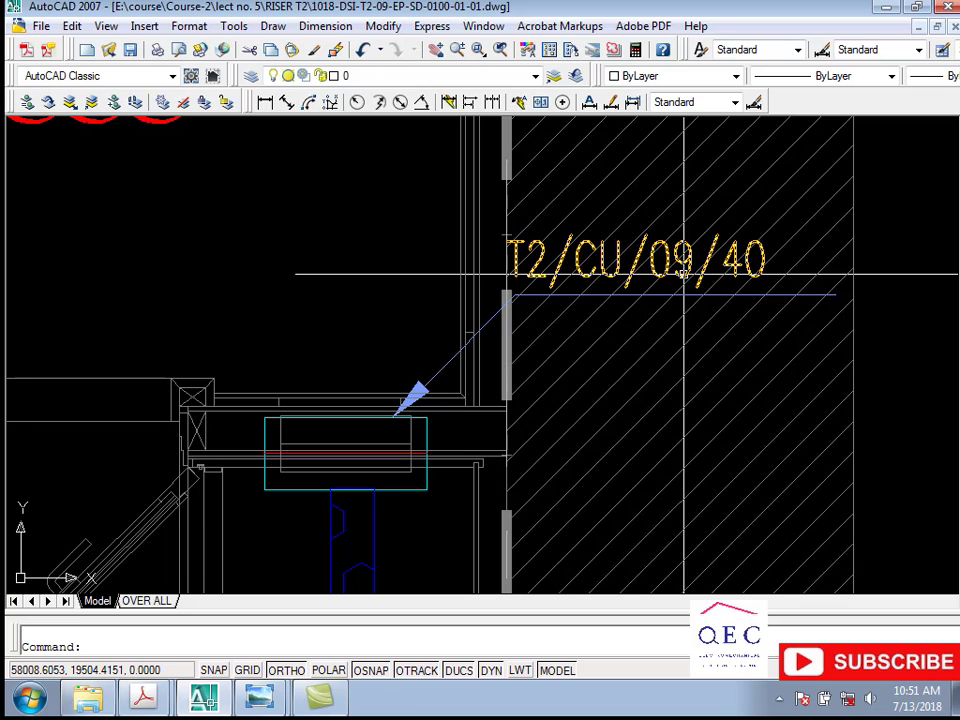
middle_drag(716, 289, 714, 305)
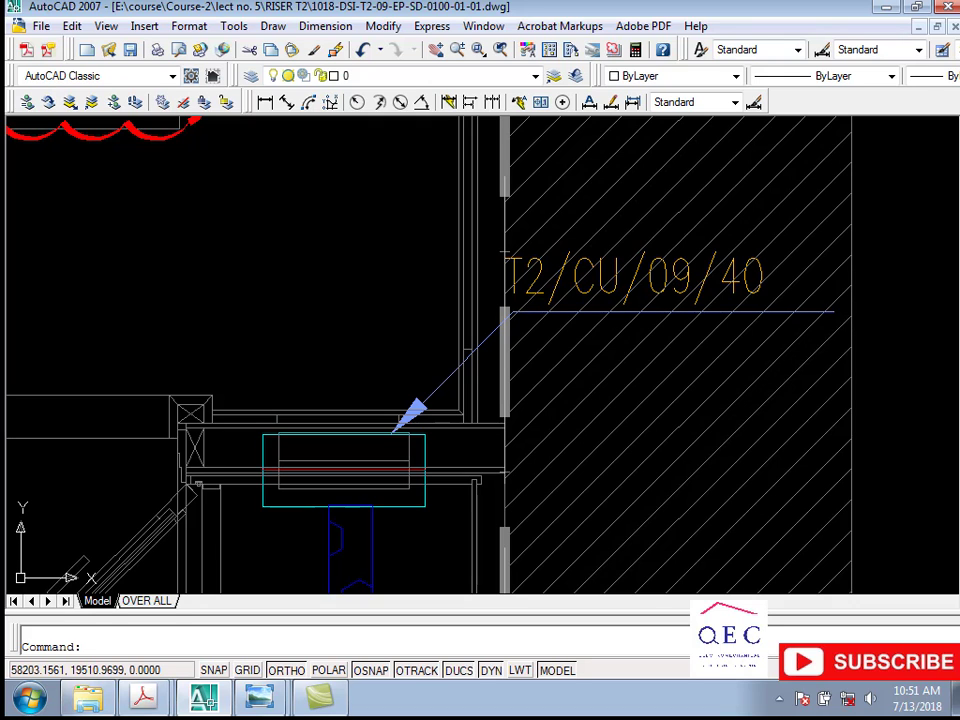
Zoom out and pan down to the corridor cable tray and its cable reference tag.
scroll(760, 270, down, 4)
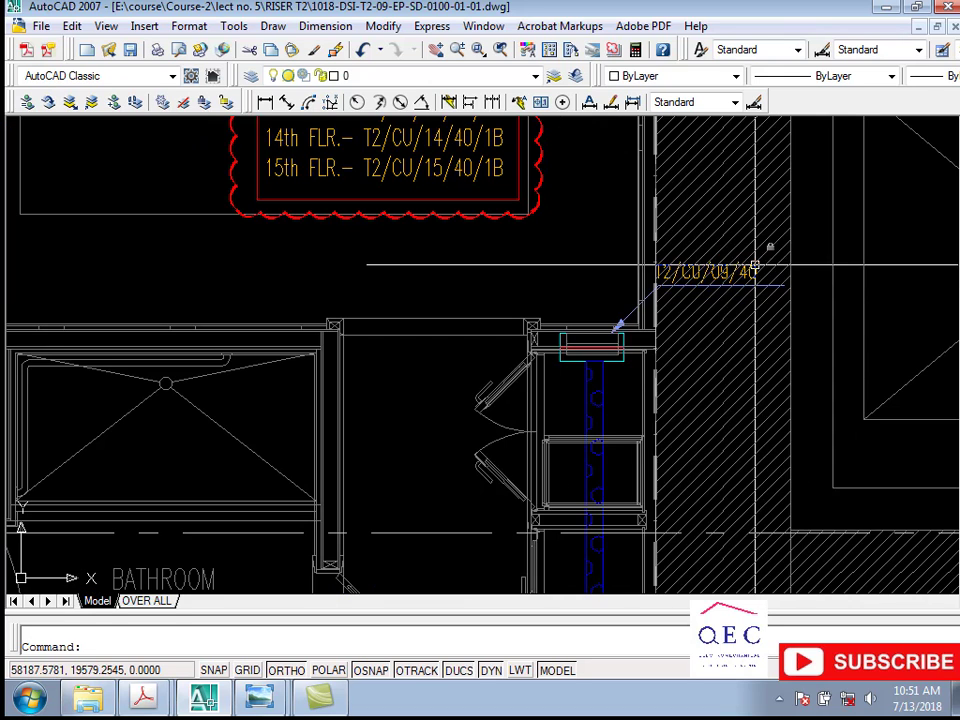
scroll(635, 280, down, 2)
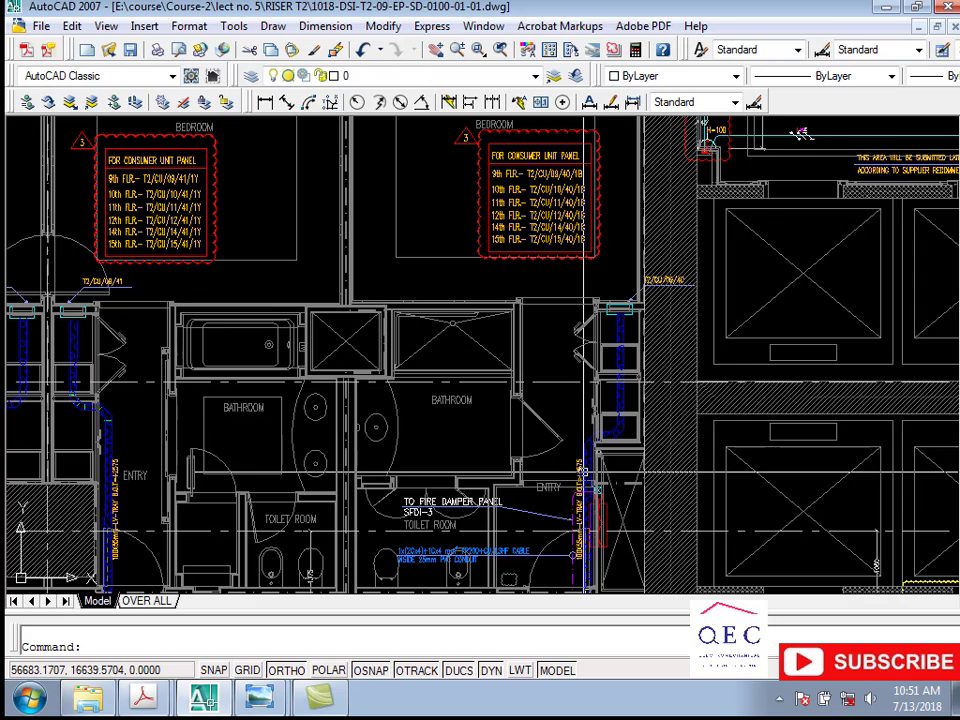
middle_drag(800, 133, 218, 238)
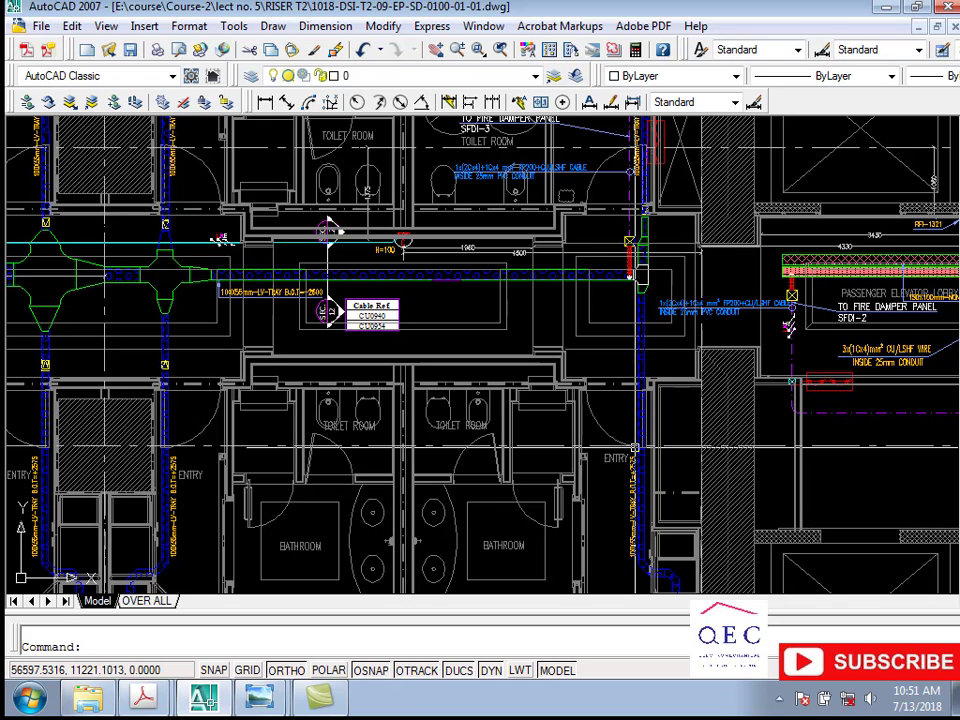
scroll(278, 519, down, 2)
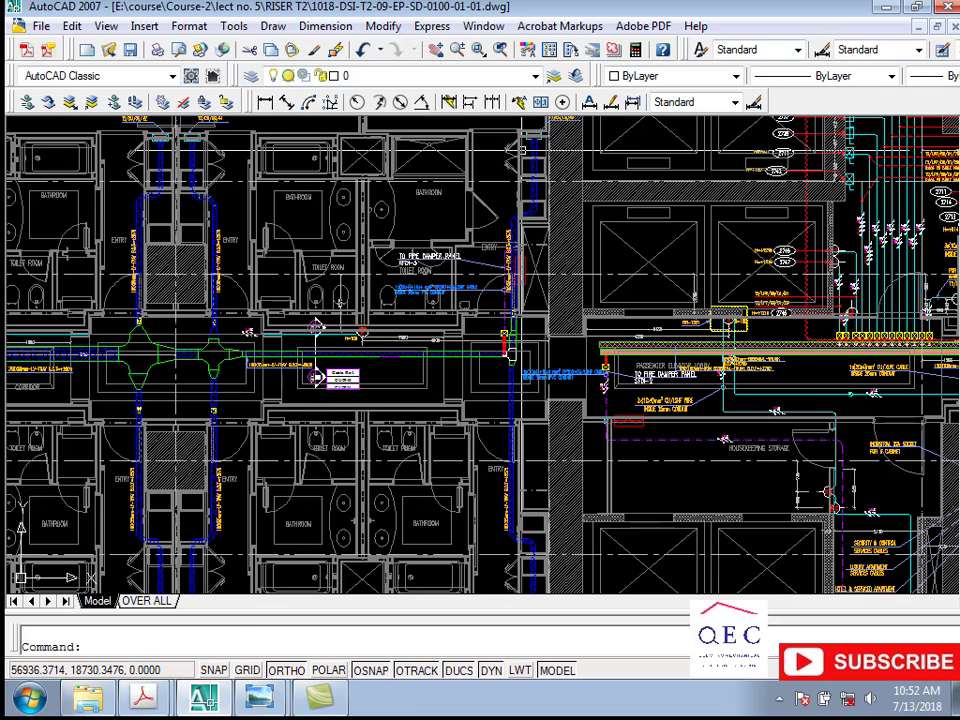
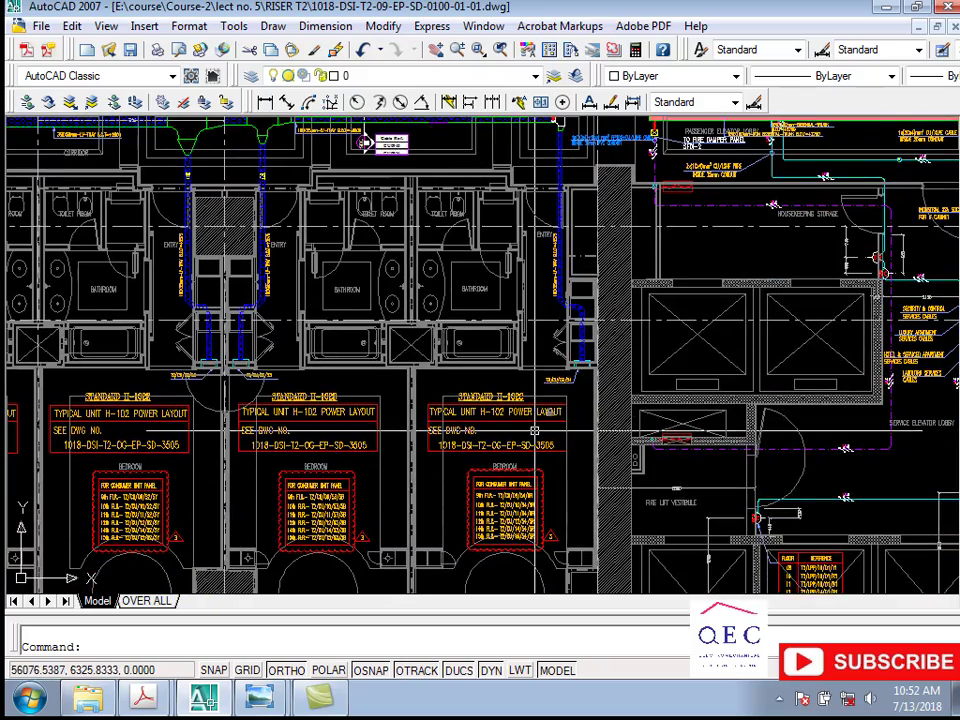
Pan across the guest-room units, zoom out to the whole floor, then zoom into the clouded riser room.
middle_drag(497, 415, 533, 376)
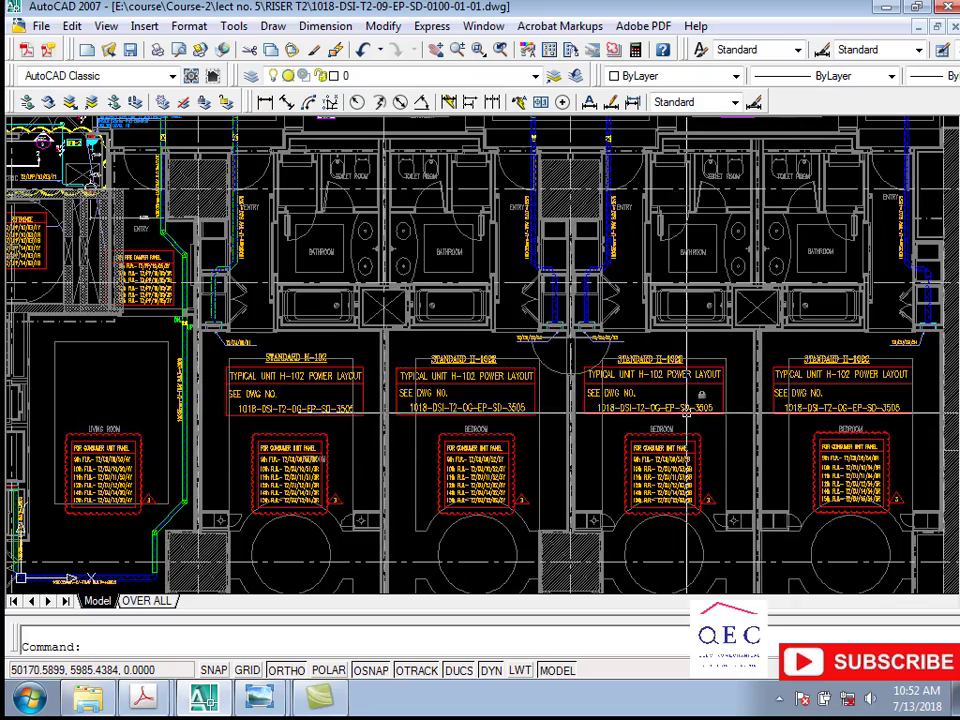
mouse_move(350, 392)
middle_down()
mouse_move(527, 380)
mouse_move(940, 388)
middle_up()
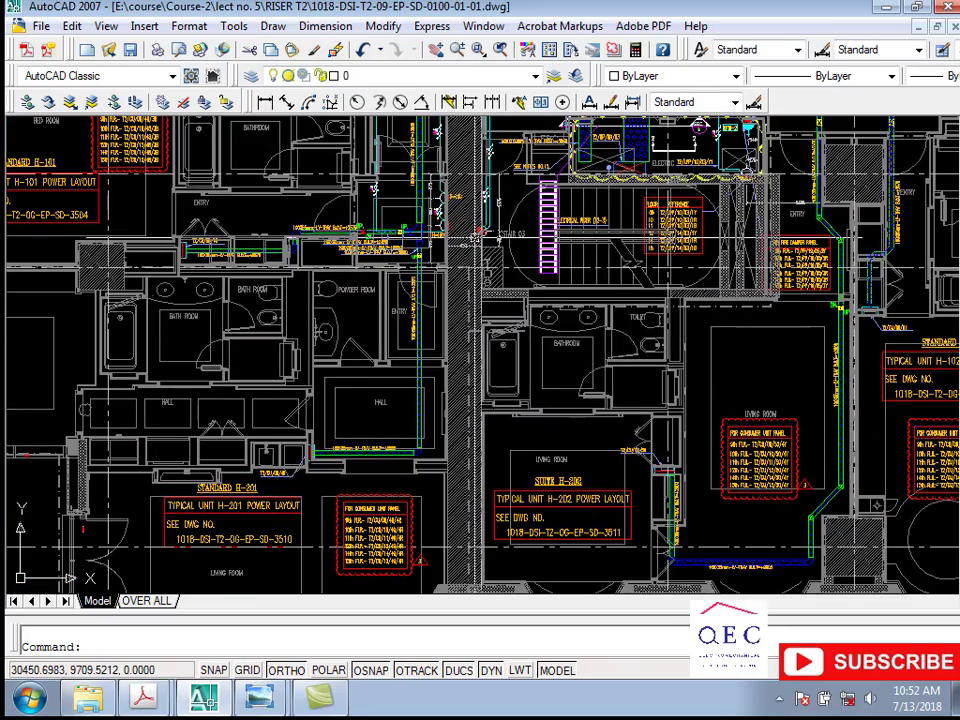
scroll(478, 233, down, 2)
scroll(510, 300, down, 2)
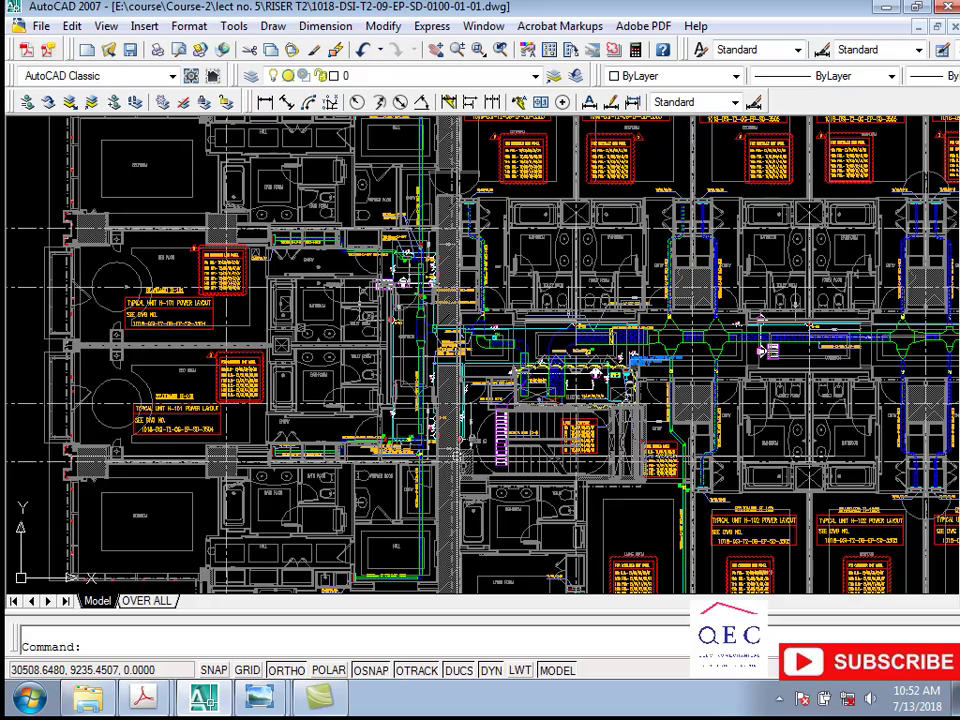
scroll(548, 393, down, 2)
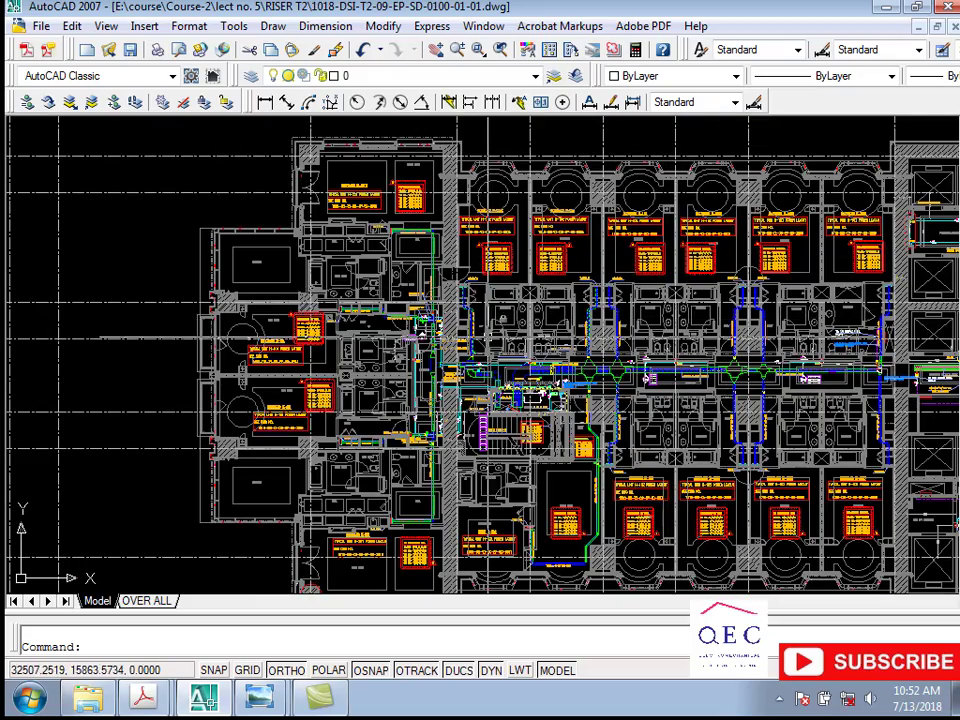
scroll(366, 320, up, 3)
scroll(586, 468, up, 4)
Select the red-X rectangle in the riser room to read its layer, then zoom out to the tray layout.
scroll(542, 443, up, 4)
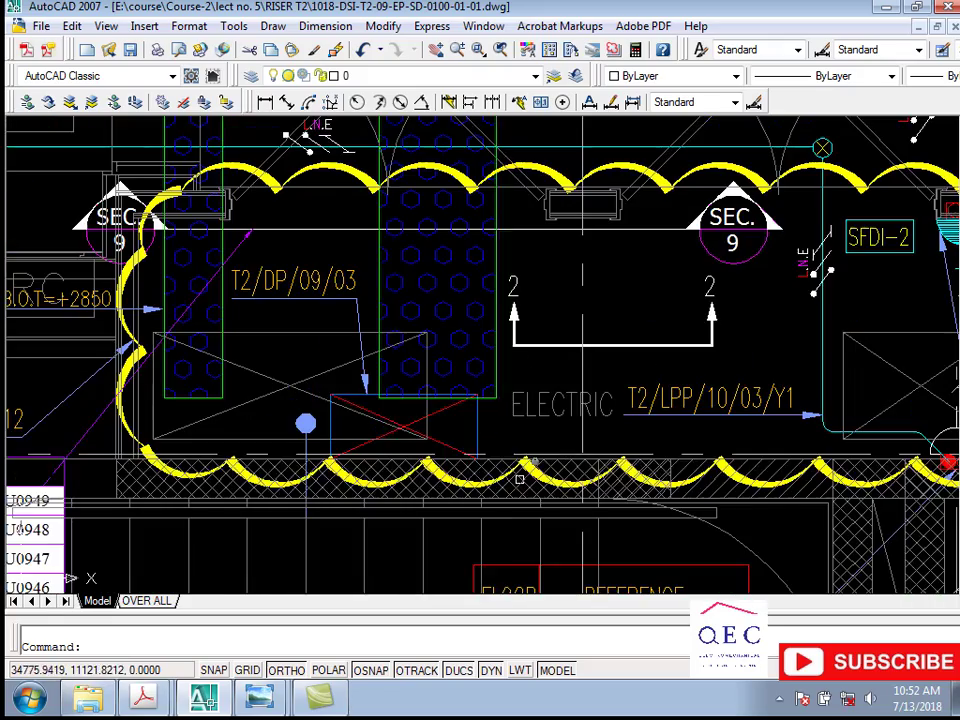
middle_drag(328, 455, 389, 487)
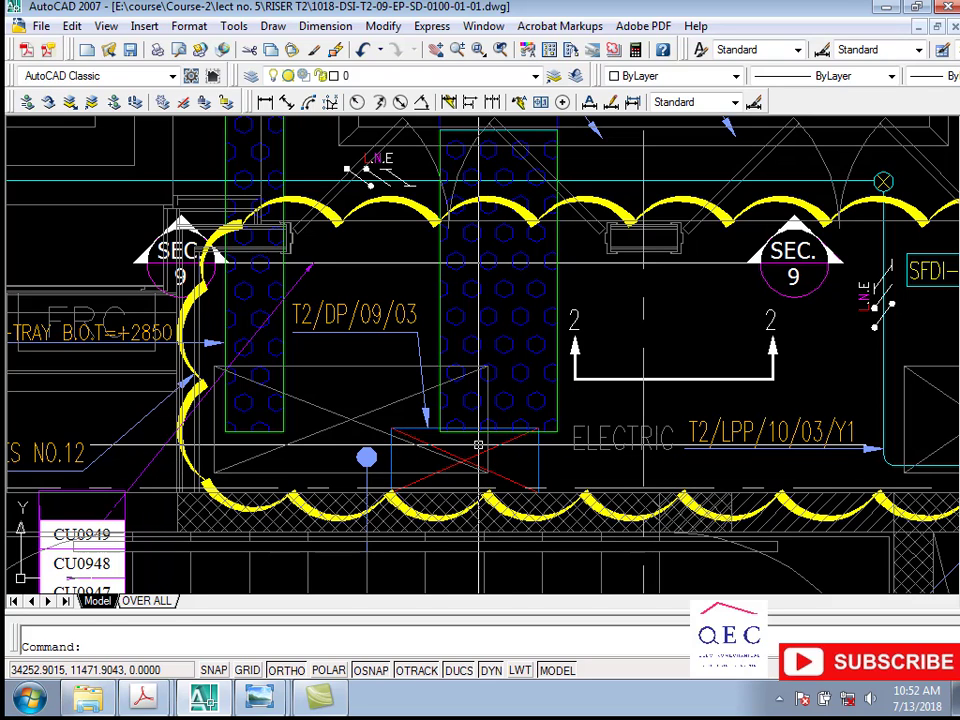
click(493, 490)
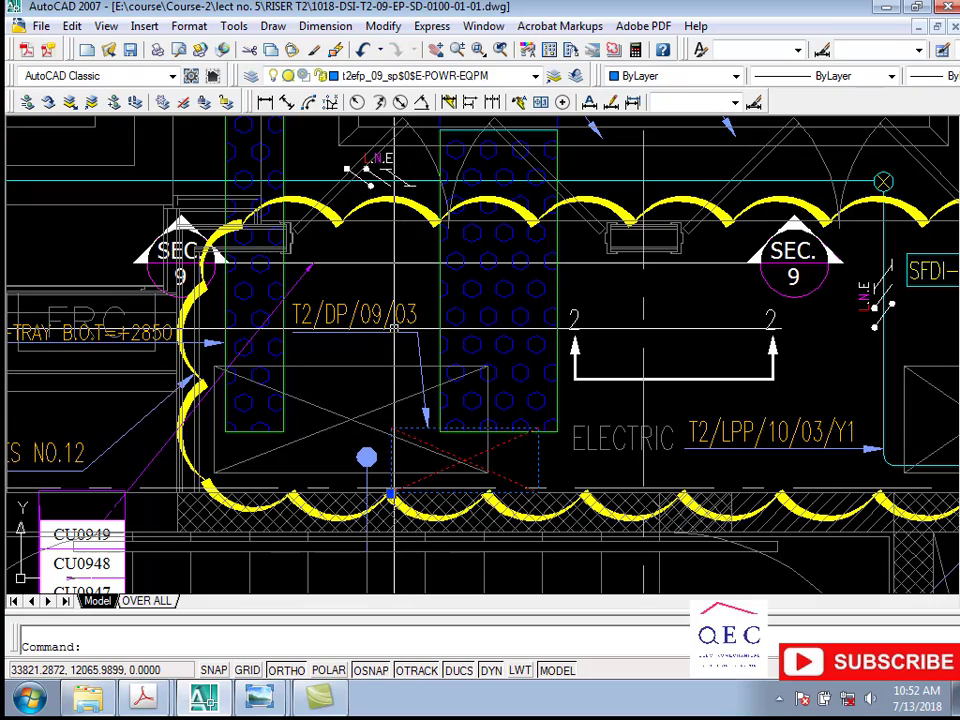
scroll(395, 329, down, 4)
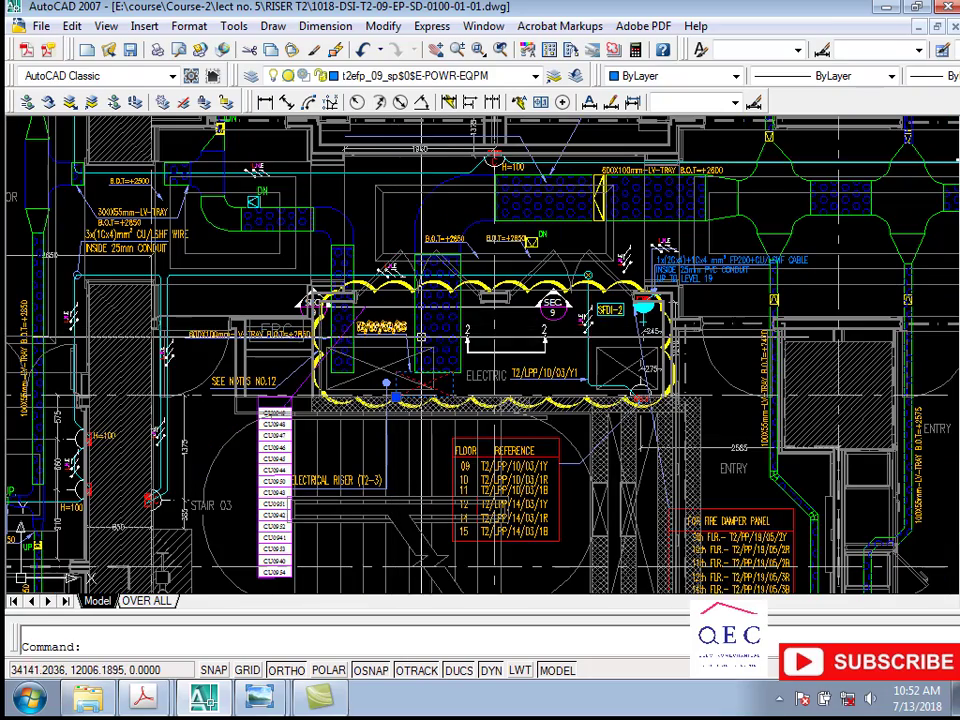
Pan down to the toilet rooms and zoom into the 600X100mm LV tray label at B.O.T=+2600.
middle_drag(587, 322, 561, 489)
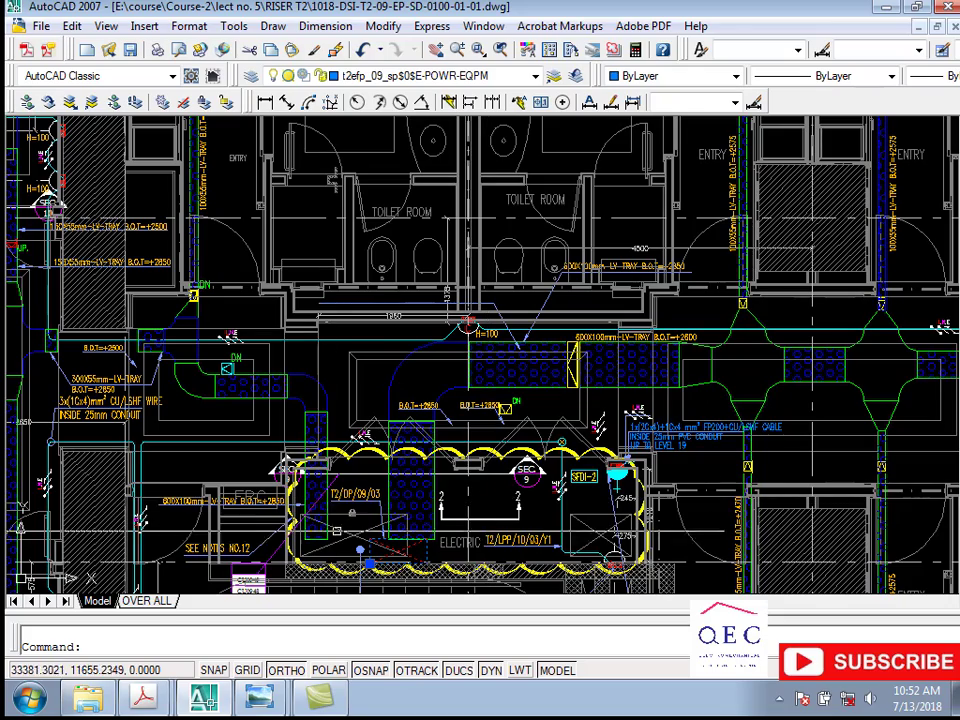
scroll(663, 339, up, 5)
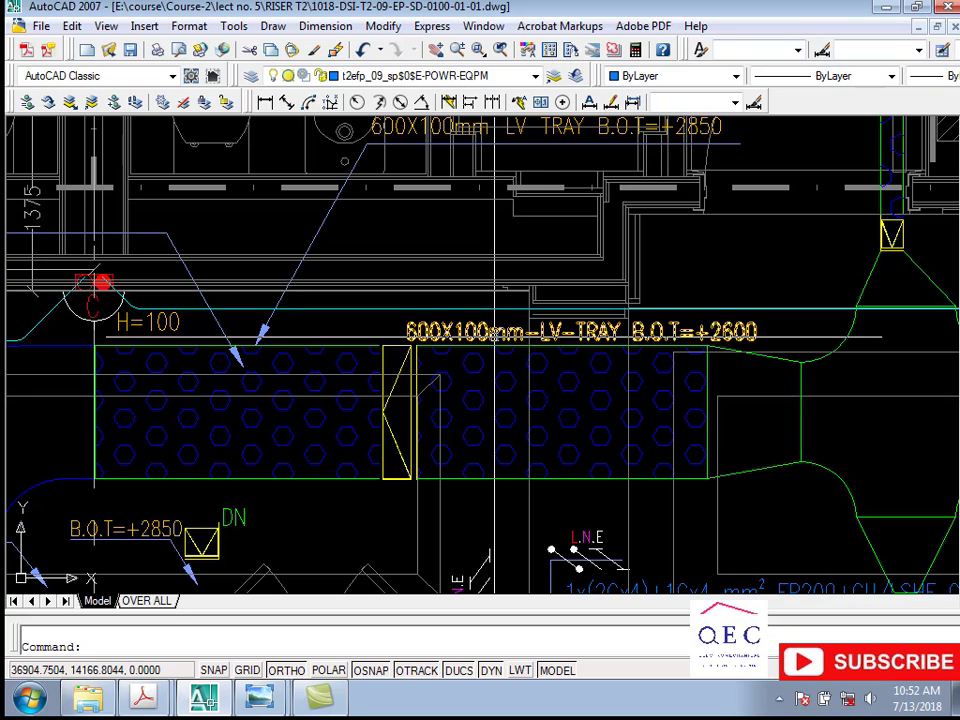
Zoom in and out along the 600X100mm LV tray run, then zoom out to the surrounding guest units.
scroll(494, 336, down, 1)
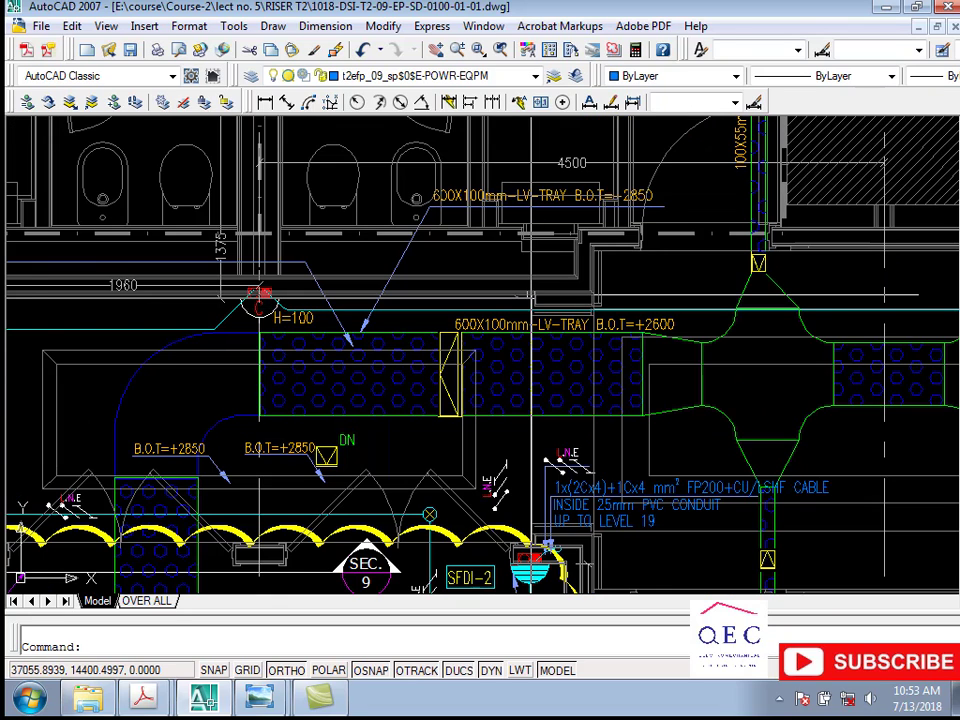
scroll(470, 308, up, 2)
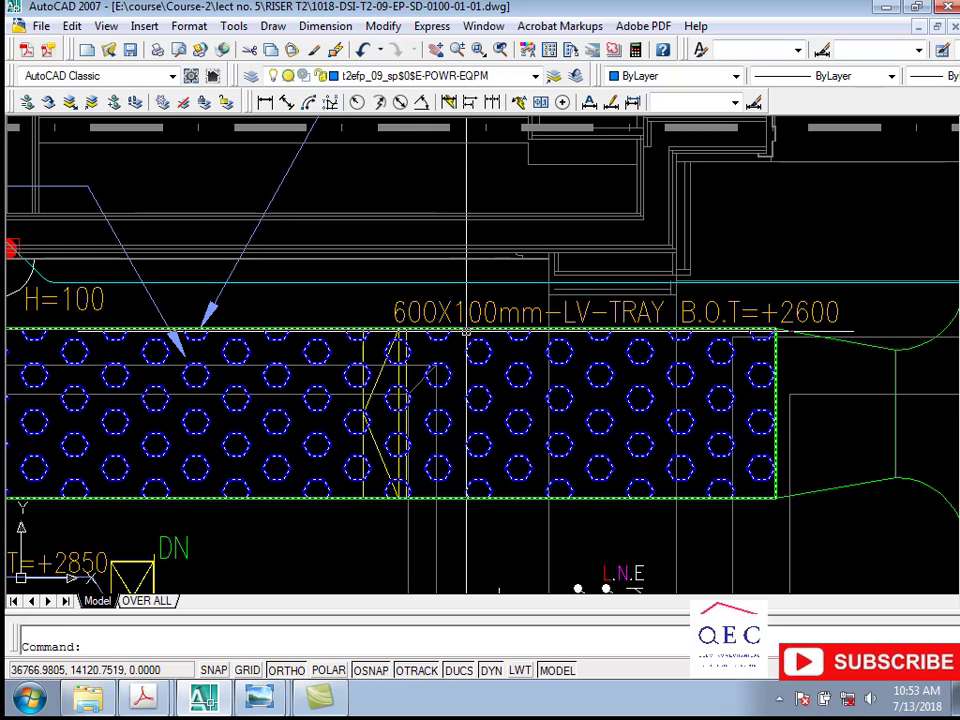
scroll(463, 331, down, 3)
scroll(520, 310, up, 1)
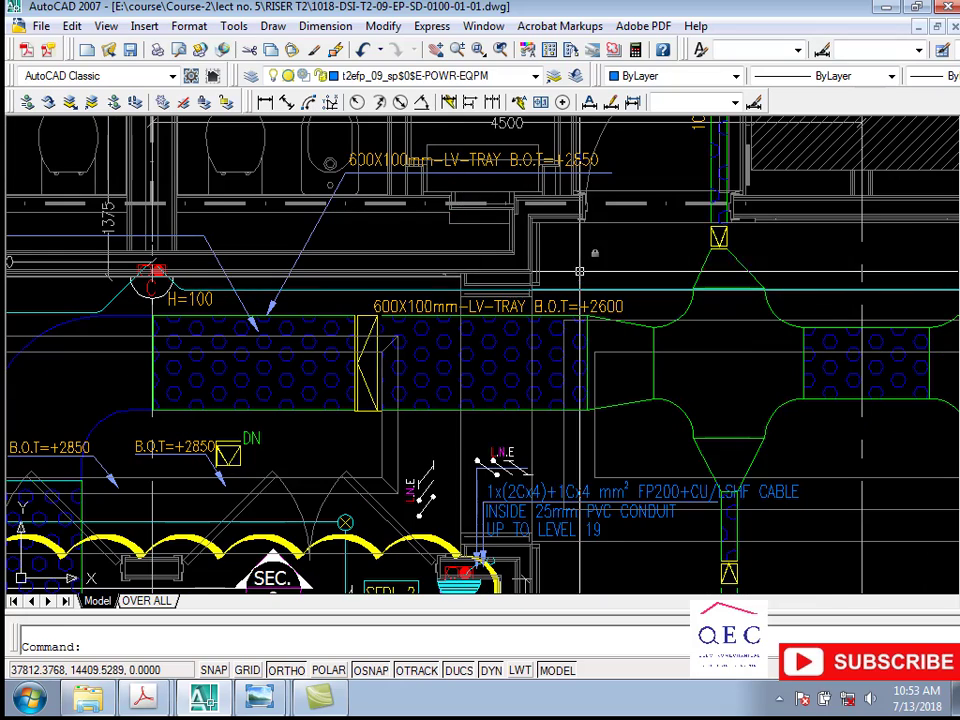
scroll(579, 320, up, 2)
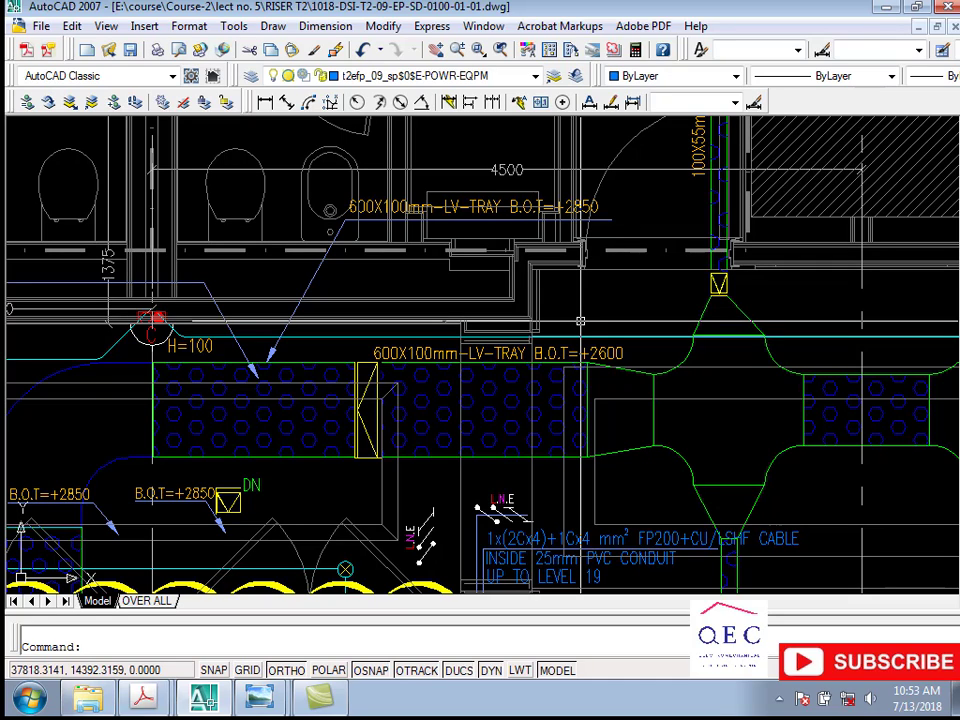
scroll(439, 348, down, 2)
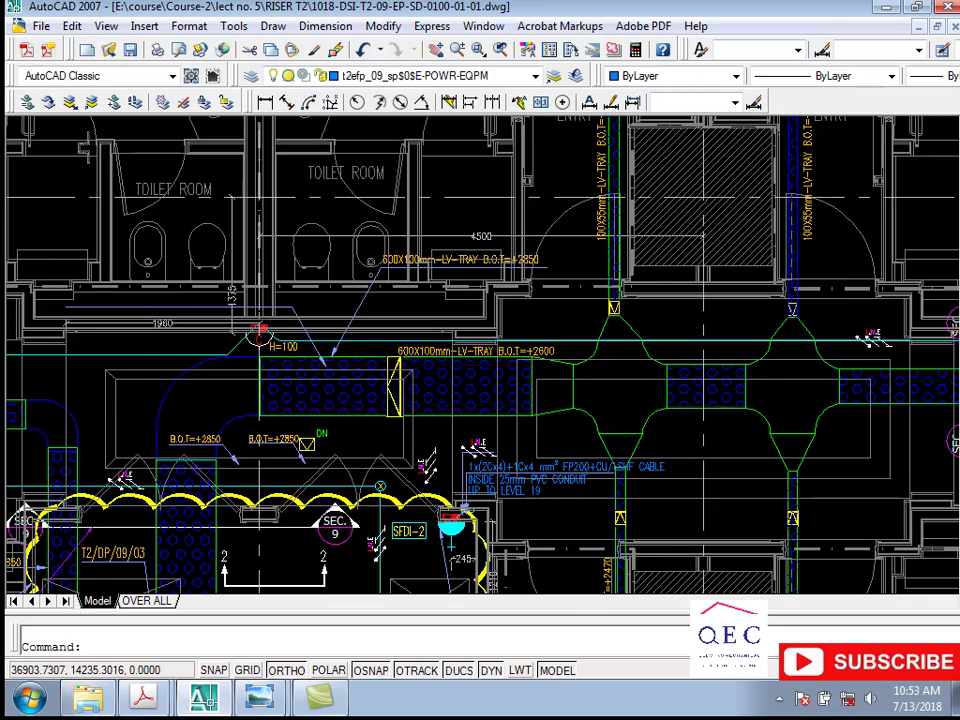
scroll(704, 330, down, 3)
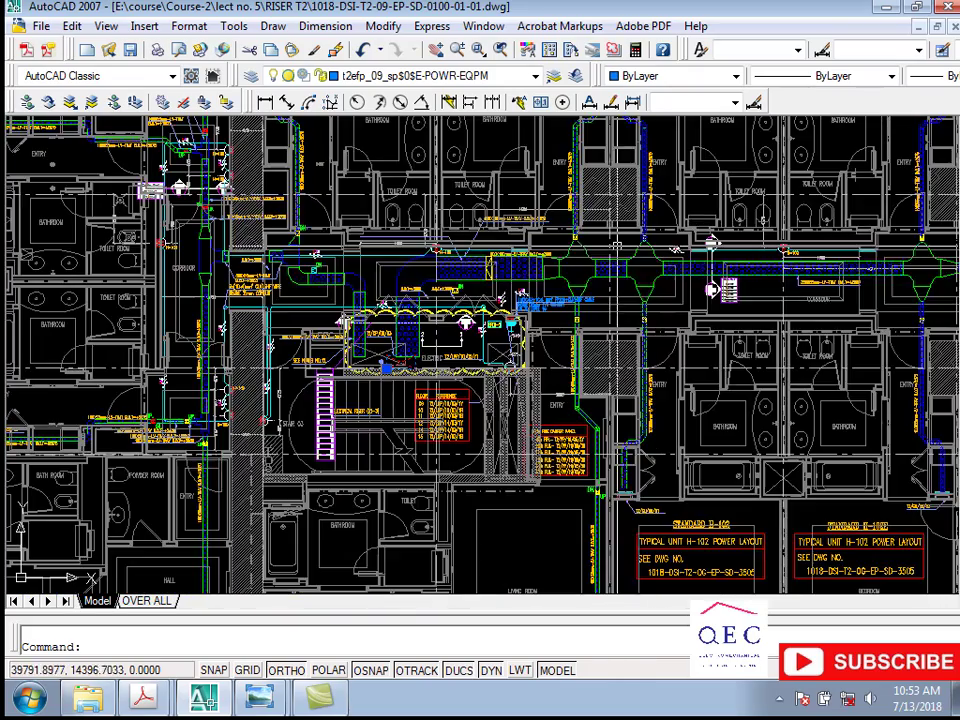
Pan toward the toilet rooms and zoom into the V-marked 100X55mm drop onto the 600X100mm tray.
middle_drag(712, 242, 732, 402)
scroll(780, 455, up, 2)
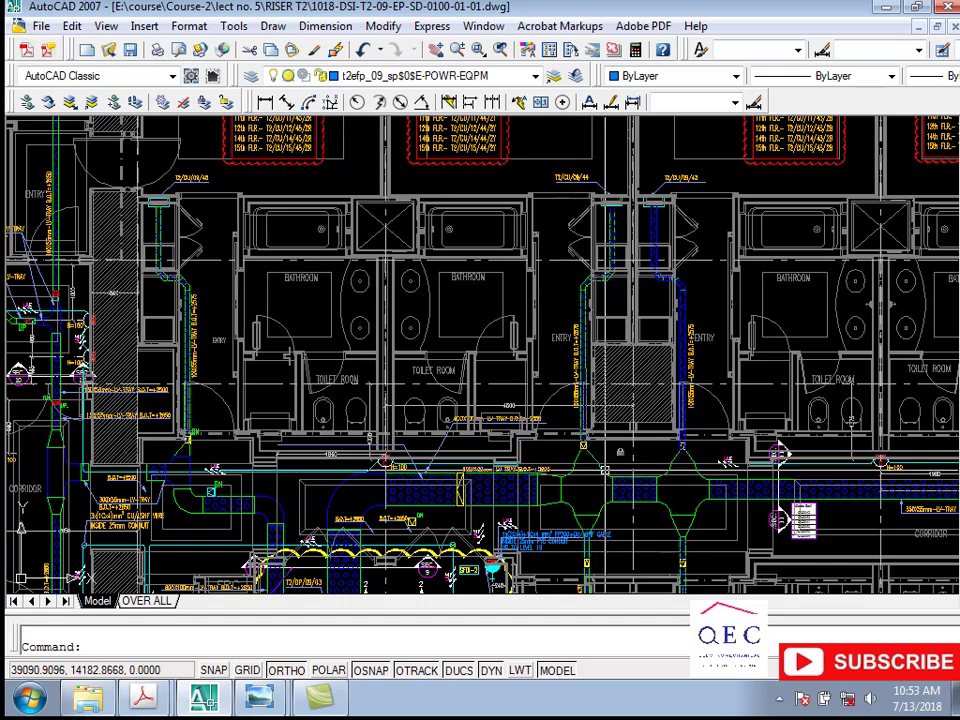
scroll(635, 490, up, 3)
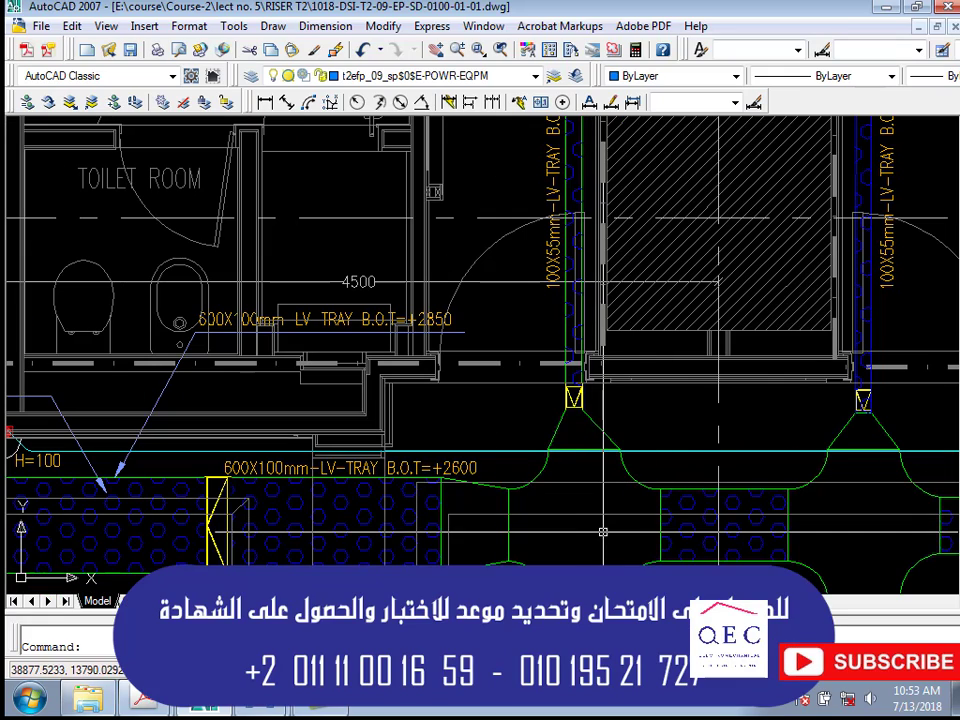
scroll(585, 445, up, 1)
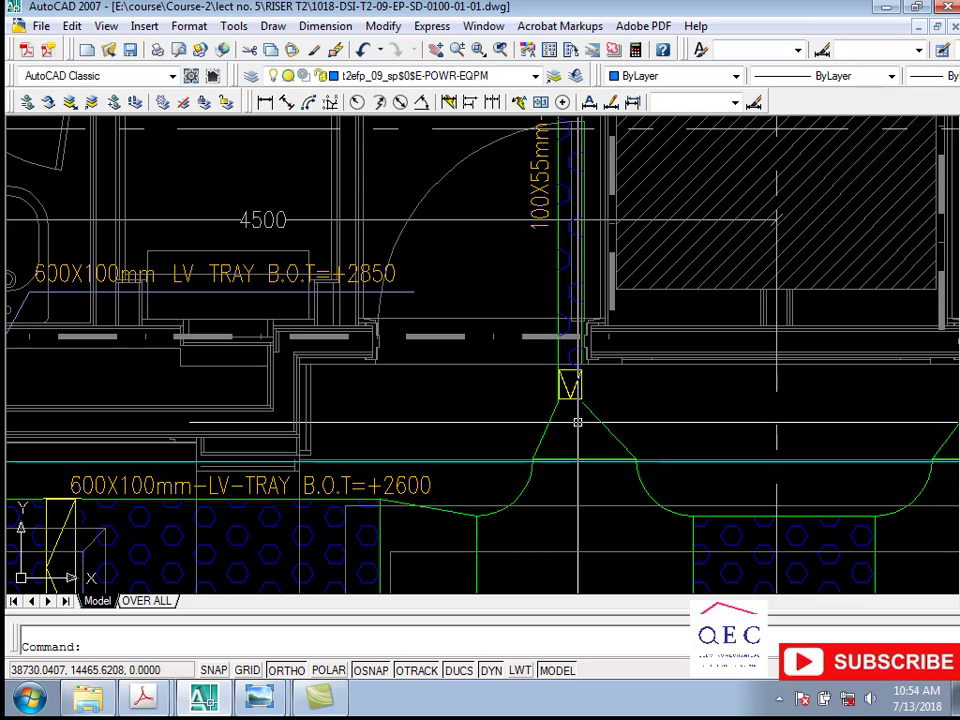
Zoom out and pan around the riser room, then zoom into the green cross-shaped tray junction.
scroll(571, 320, down, 4)
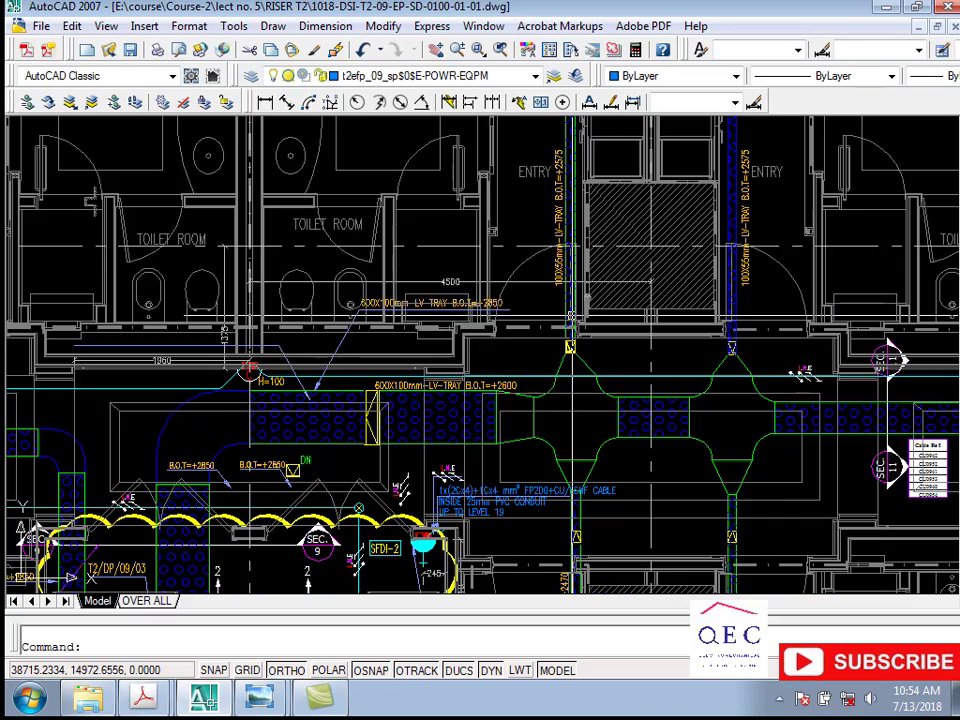
middle_drag(616, 232, 625, 336)
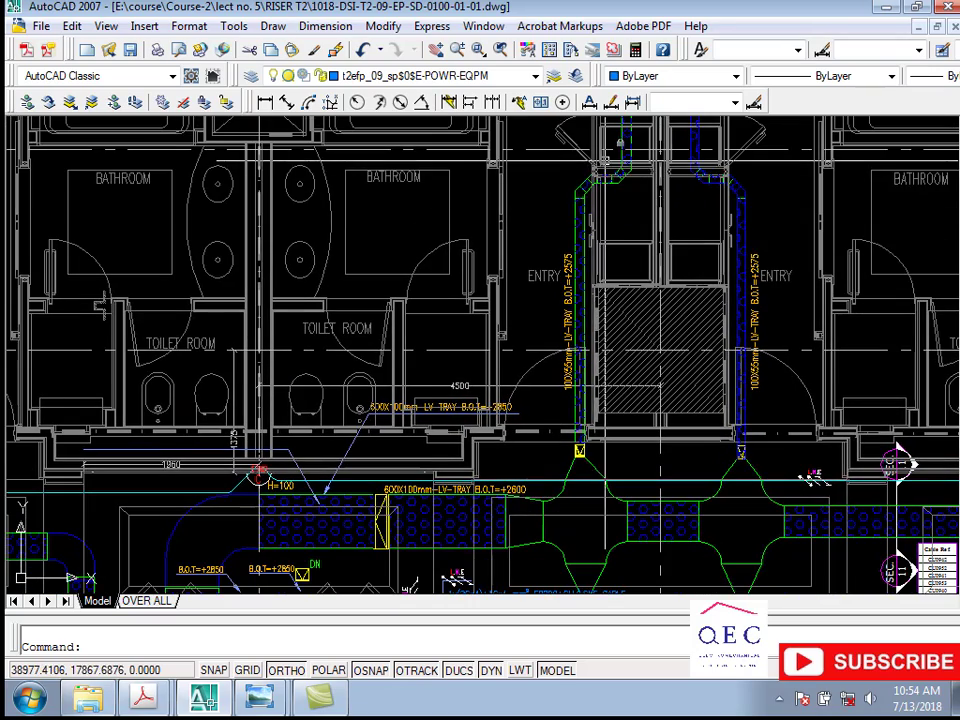
middle_drag(660, 385, 692, 122)
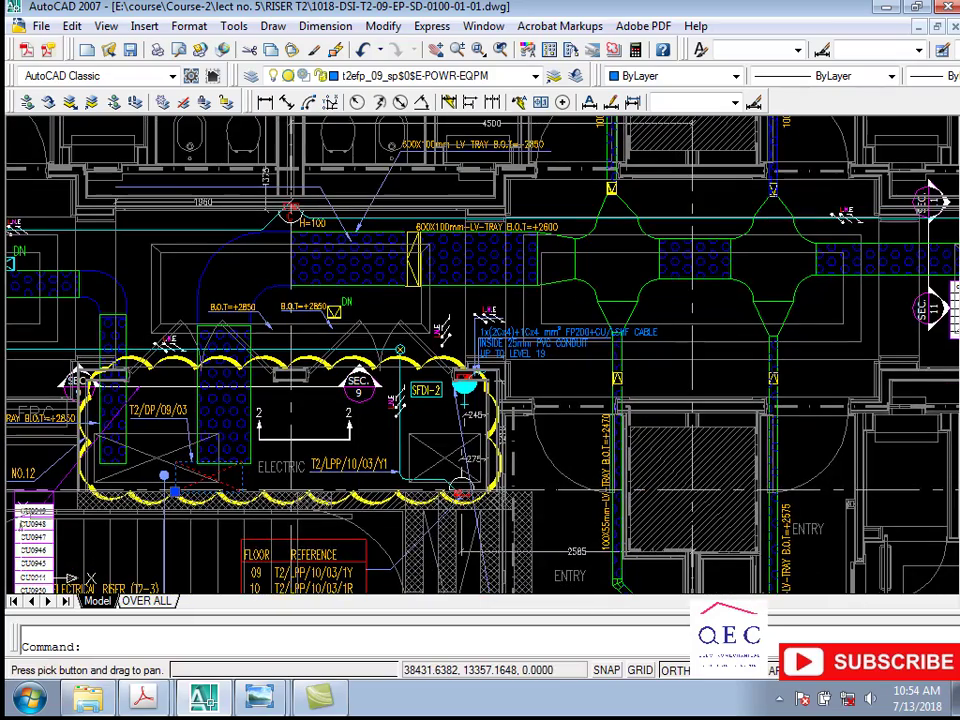
scroll(624, 196, down, 3)
mouse_move(624, 196)
middle_down()
mouse_move(650, 256)
mouse_move(600, 390)
mouse_move(597, 352)
middle_up()
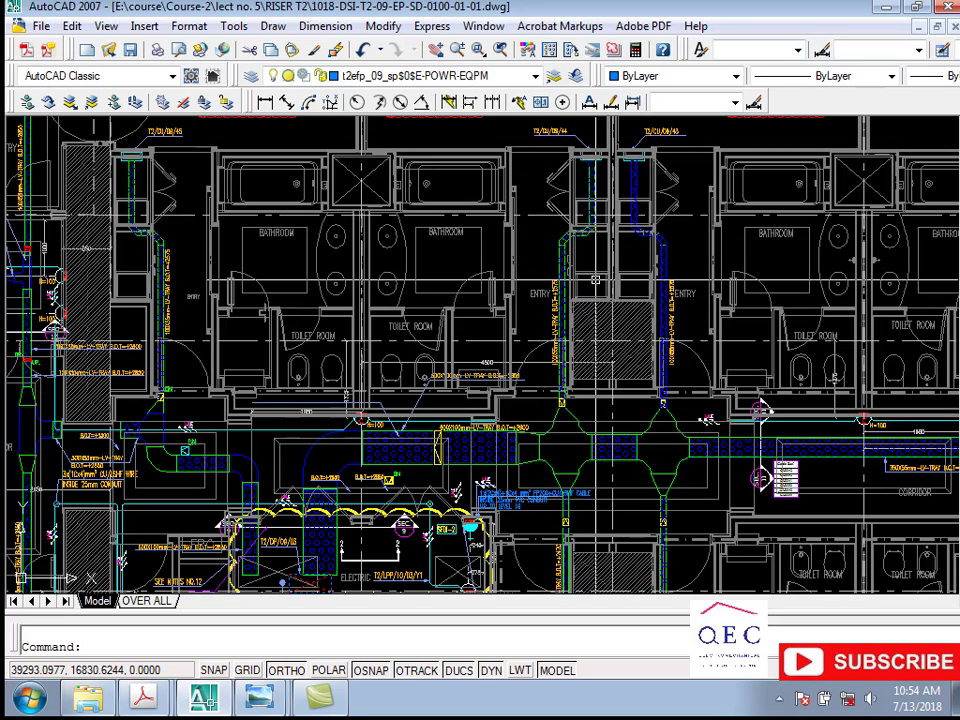
scroll(590, 395, up, 3)
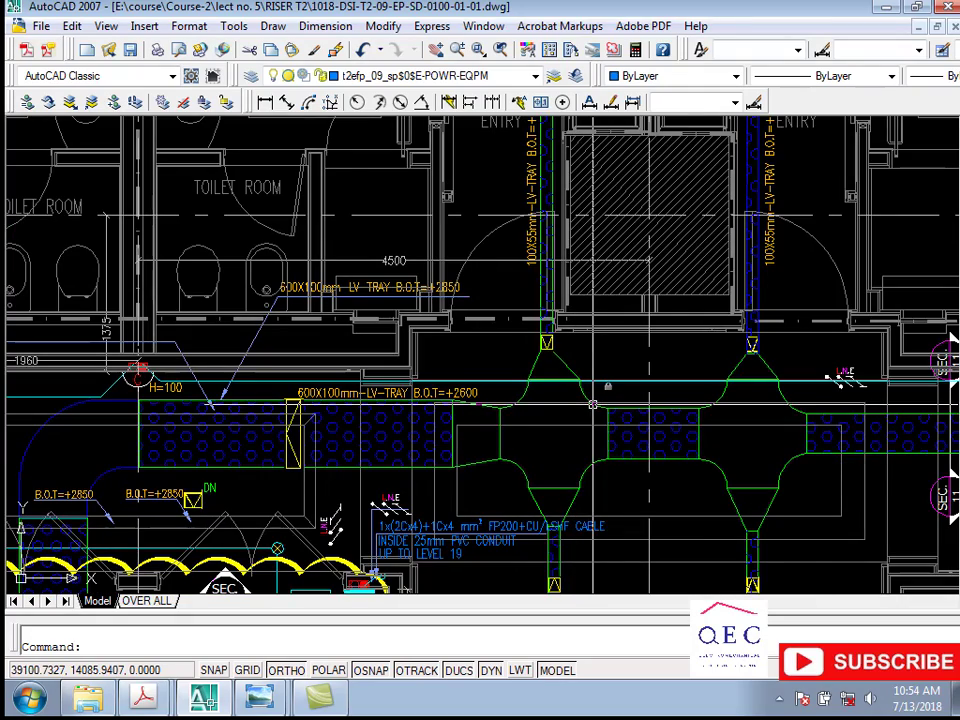
scroll(589, 422, up, 2)
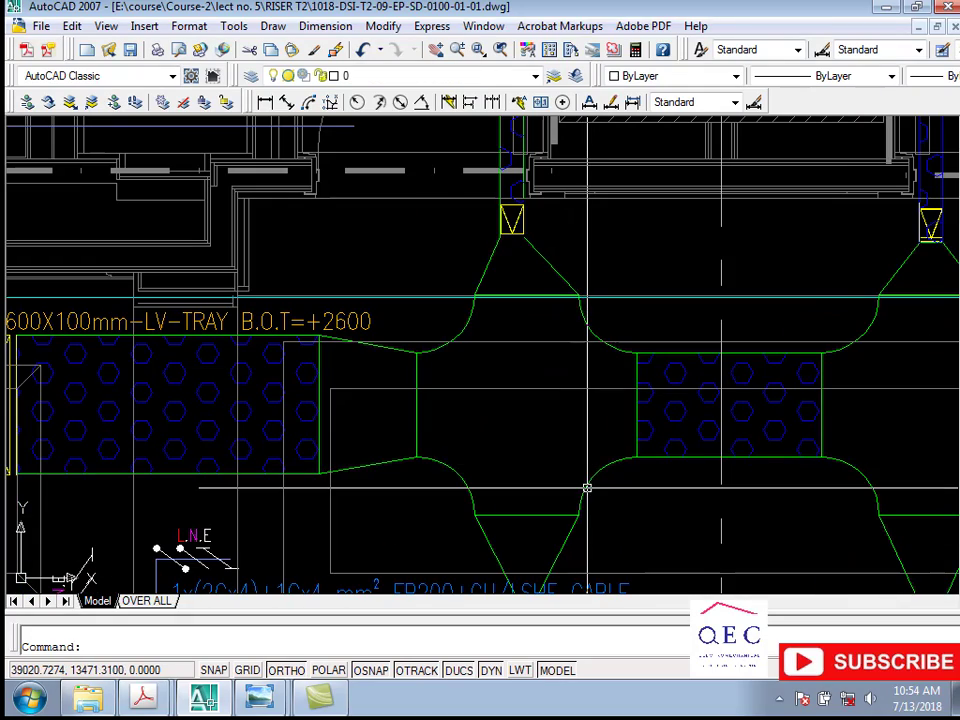
Select the triangular tray fitting below the riser and confirm it is on layer _DSIC-LV-TRAY.
click(587, 488)
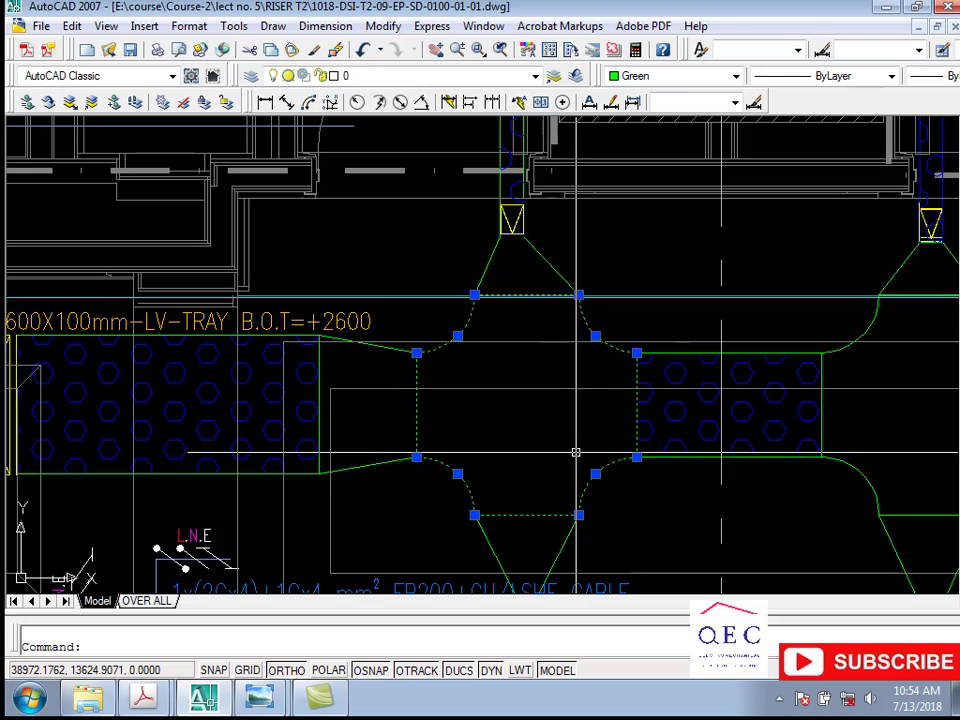
key(Escape)
middle_drag(541, 275, 541, 317)
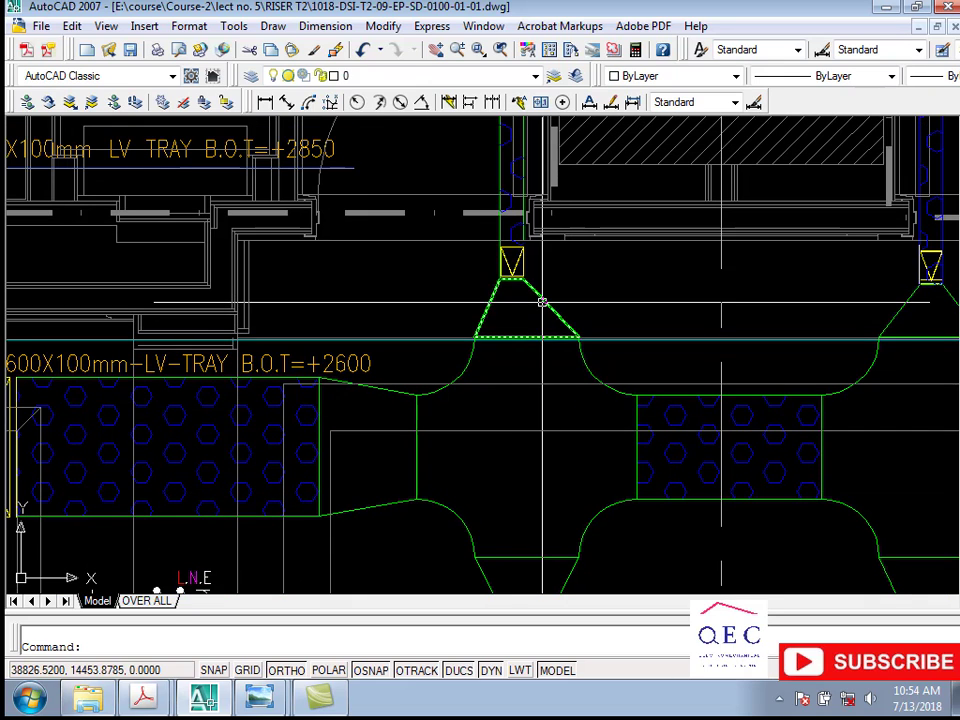
click(541, 302)
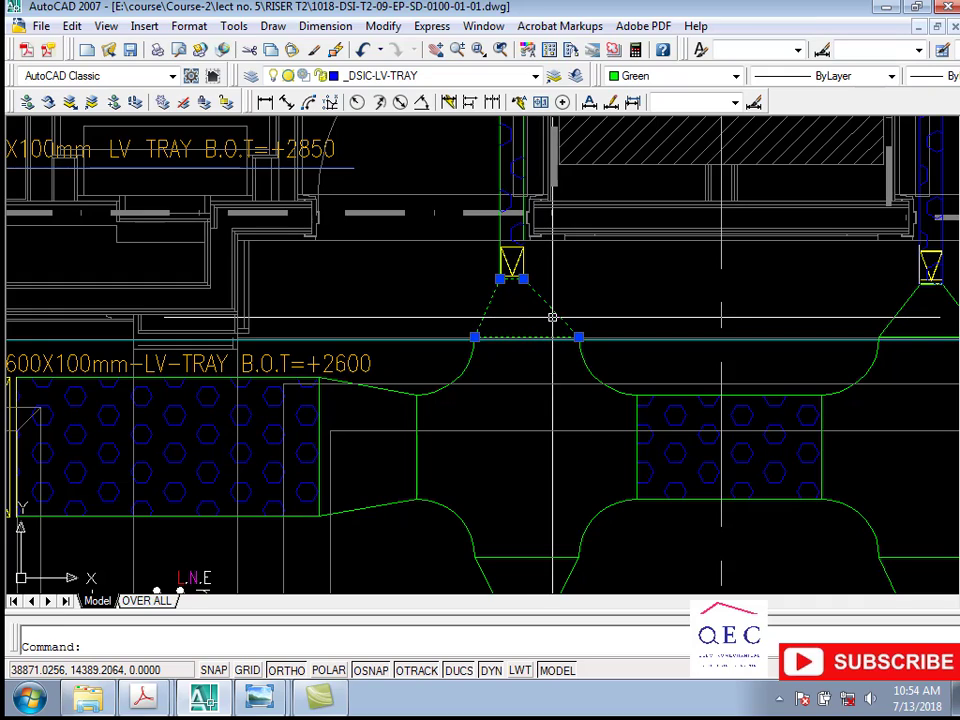
scroll(555, 314, down, 2)
Inspect the vertical 100X55mm-LV-TRAY label on the riser, then zoom out to the bathrooms.
middle_drag(536, 340, 540, 555)
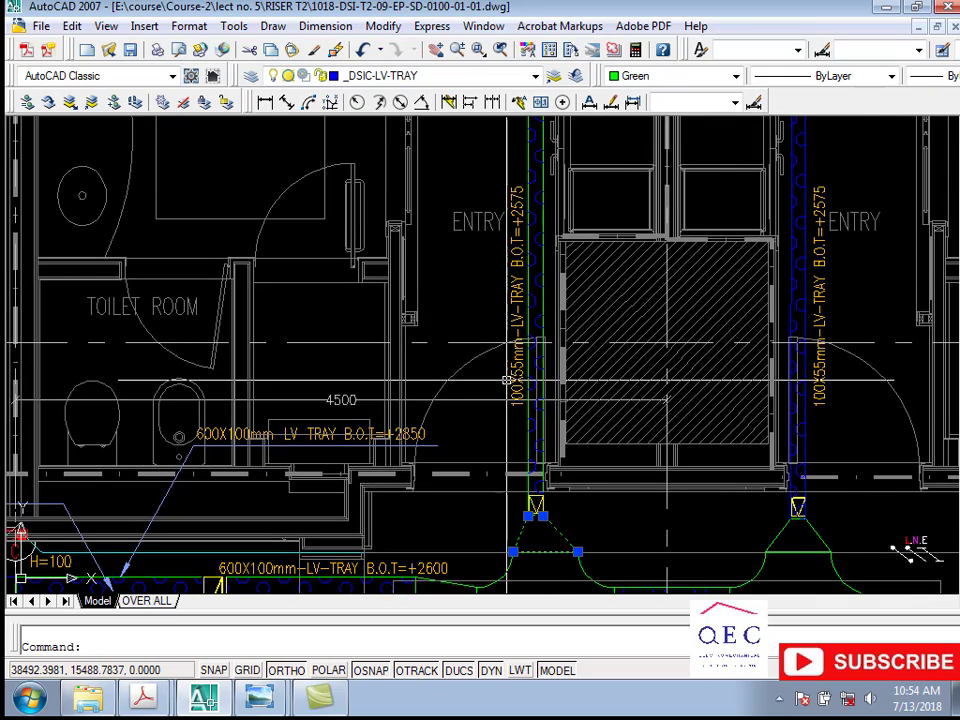
scroll(517, 418, up, 3)
middle_drag(517, 418, 513, 453)
click(495, 497)
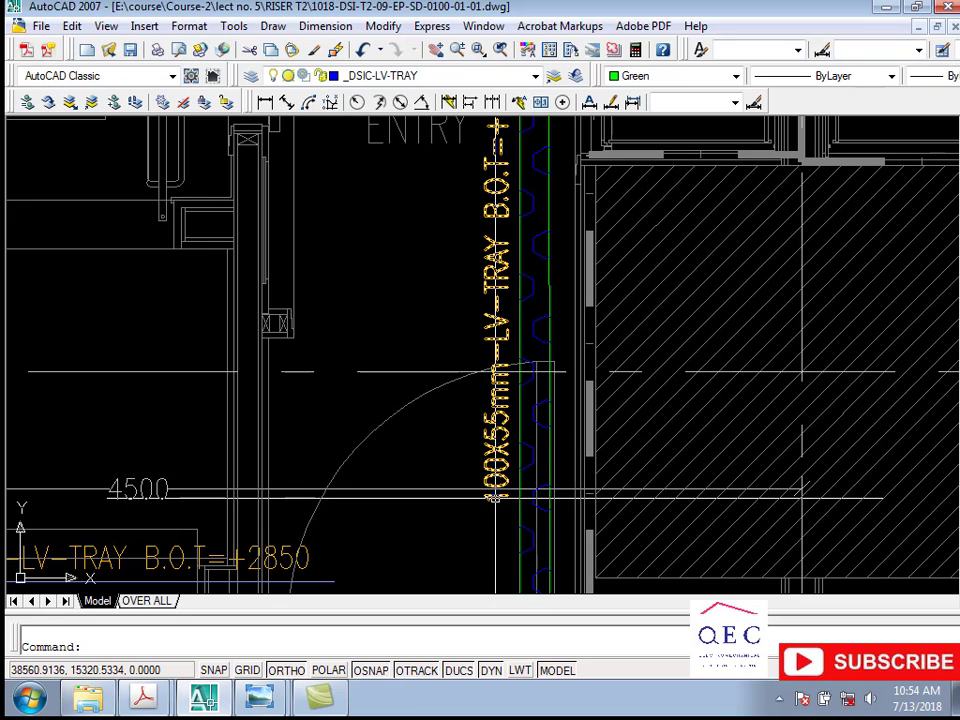
key(Escape)
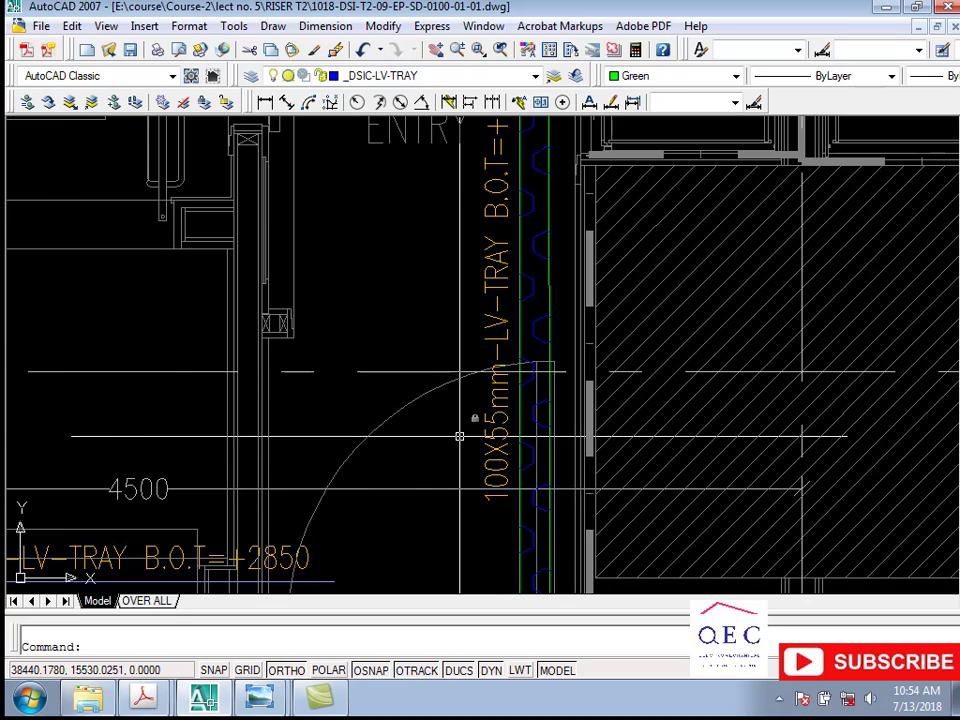
scroll(459, 436, down, 5)
scroll(440, 171, up, 5)
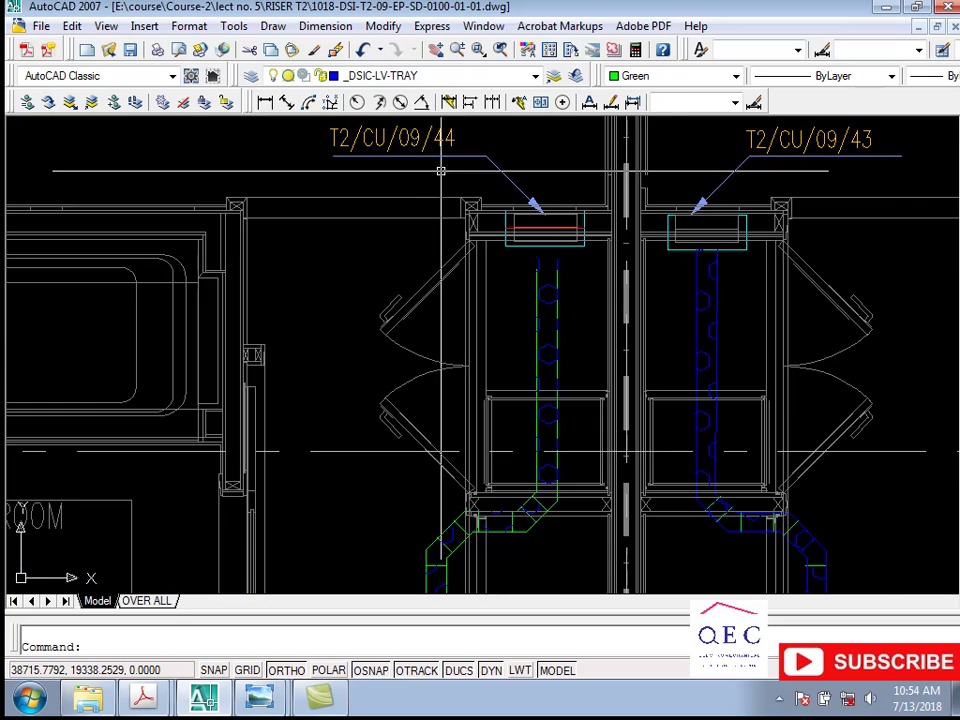
scroll(557, 150, down, 4)
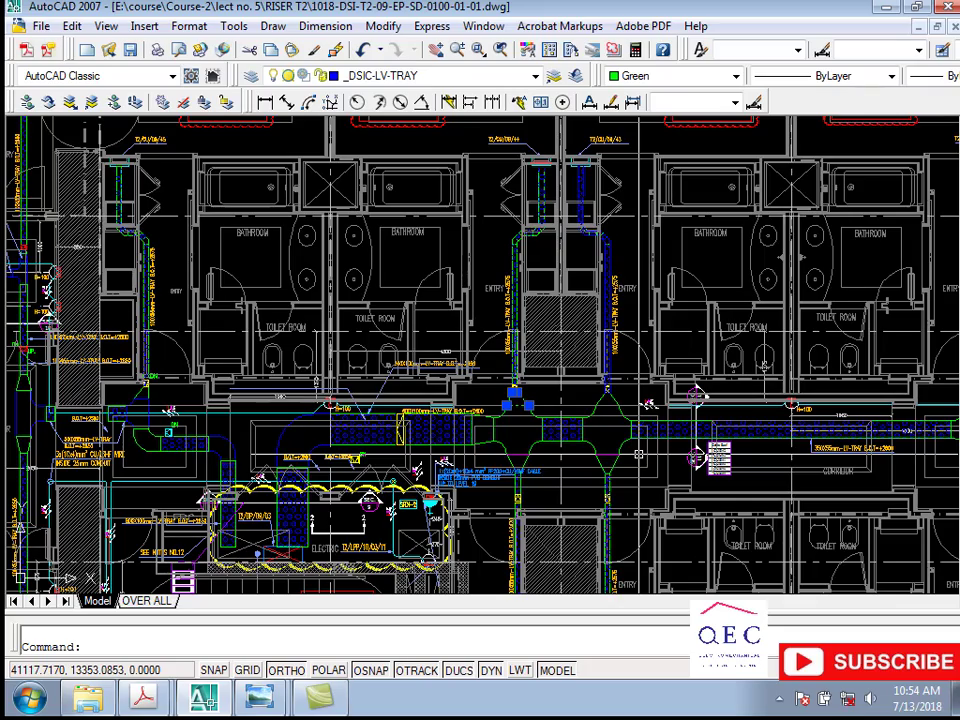
Zoom onto the cross tray fitting with its CU0940/CU0954 cable references, then zoom out to the full floor.
mouse_move(638, 454)
middle_down()
mouse_move(375, 370)
mouse_move(433, 549)
mouse_move(482, 515)
middle_up()
scroll(430, 360, down, 5)
scroll(430, 360, up, 3)
scroll(430, 360, up, 3)
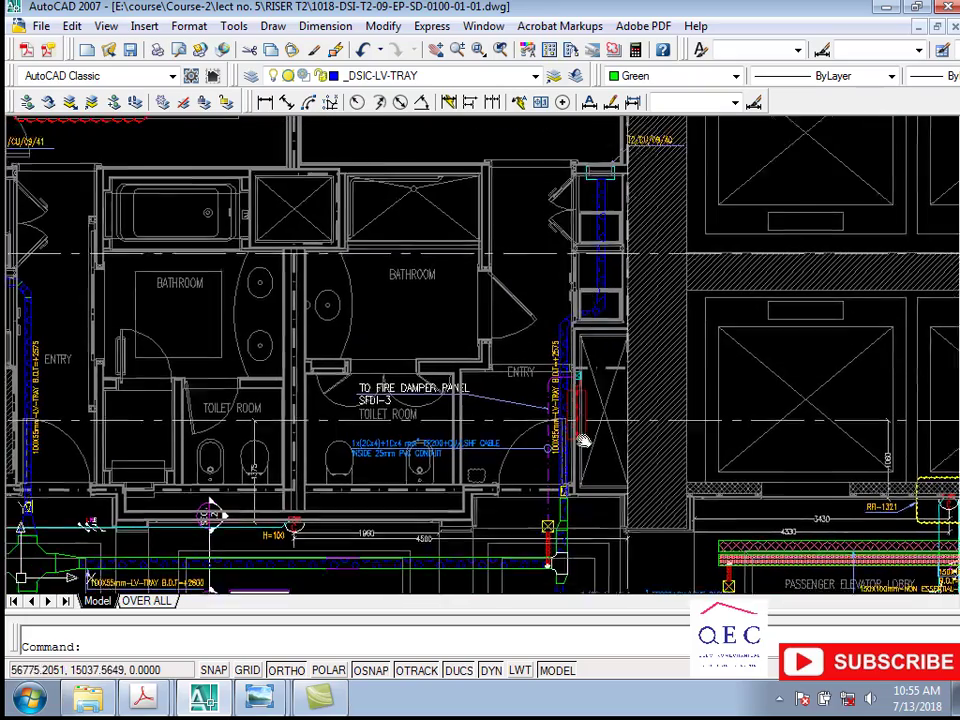
scroll(100, 500, up, 2)
scroll(100, 500, up, 2)
middle_drag(124, 494, 489, 429)
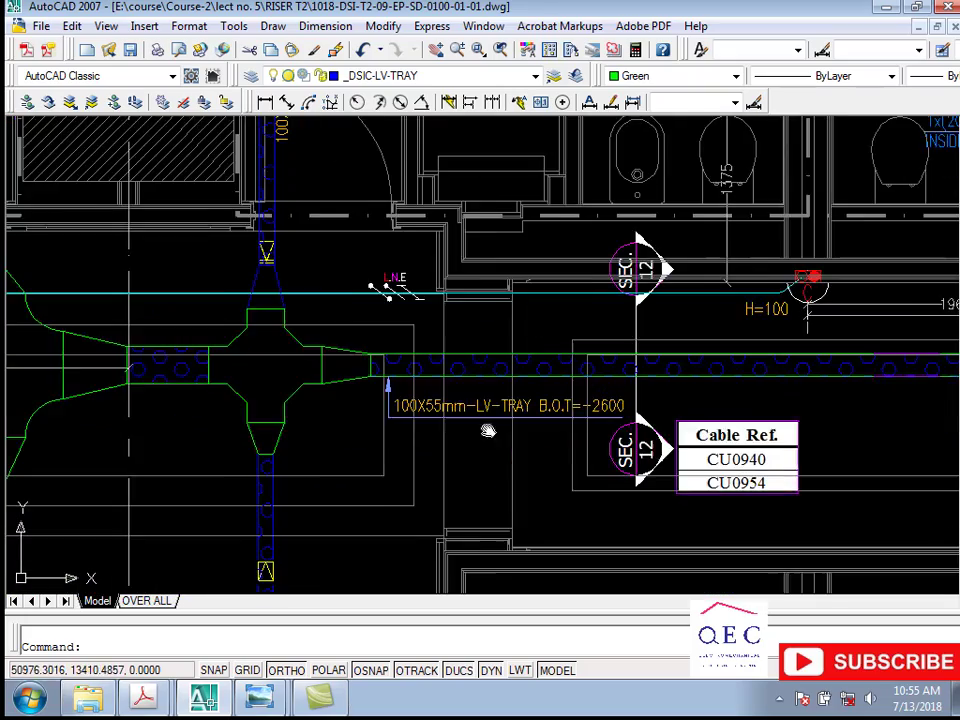
scroll(473, 407, up, 2)
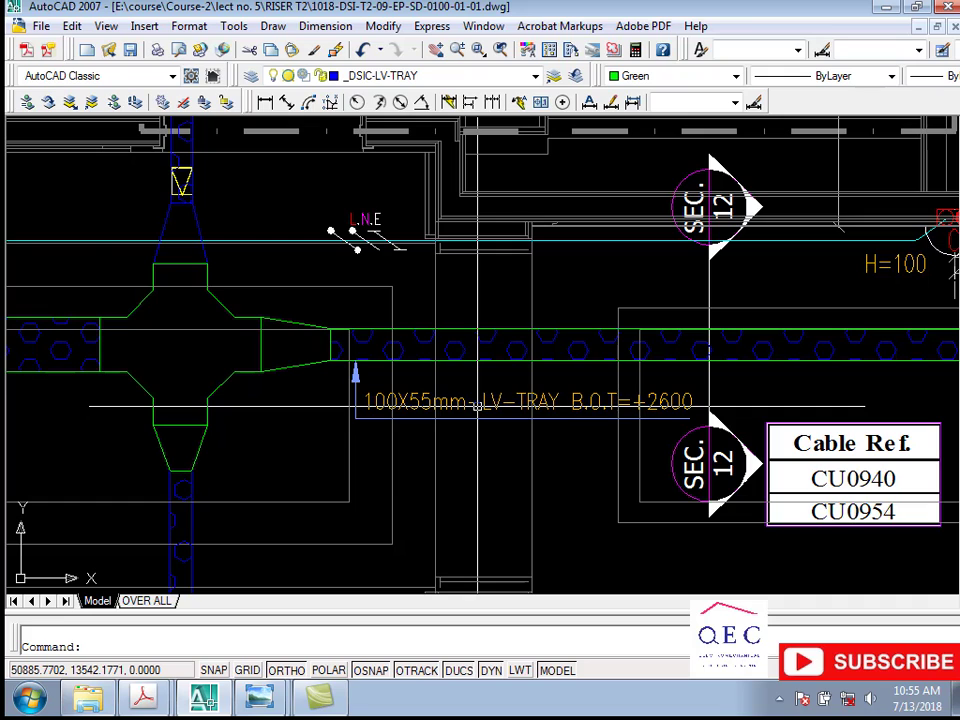
scroll(478, 405, down, 5)
scroll(530, 320, down, 3)
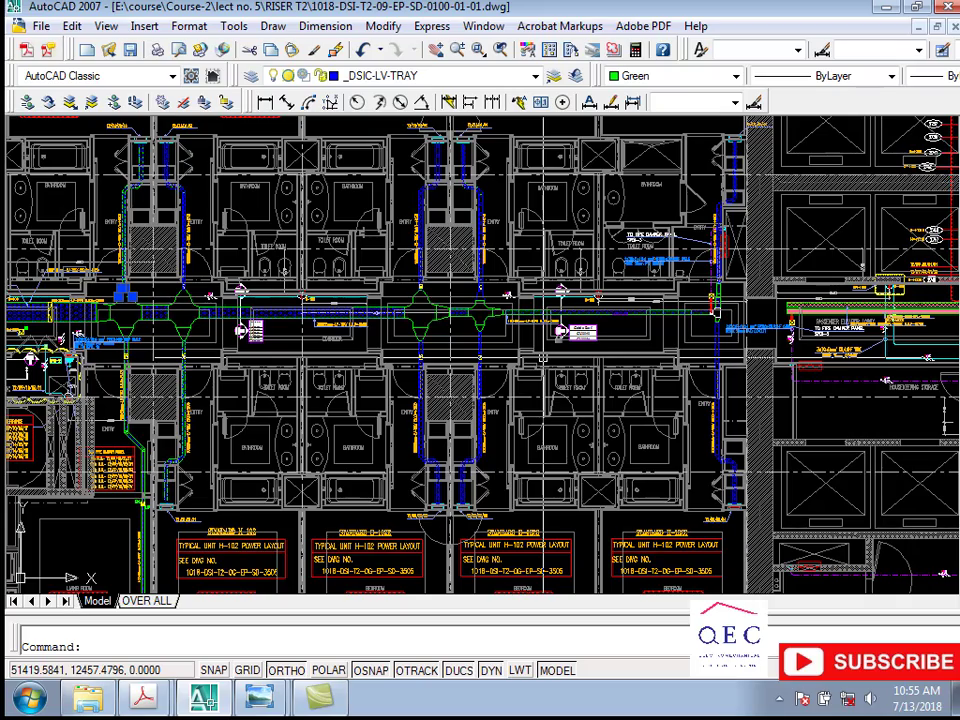
Zoom onto the yellow revision cloud and pan across the clouded riser room.
scroll(410, 360, up, 2)
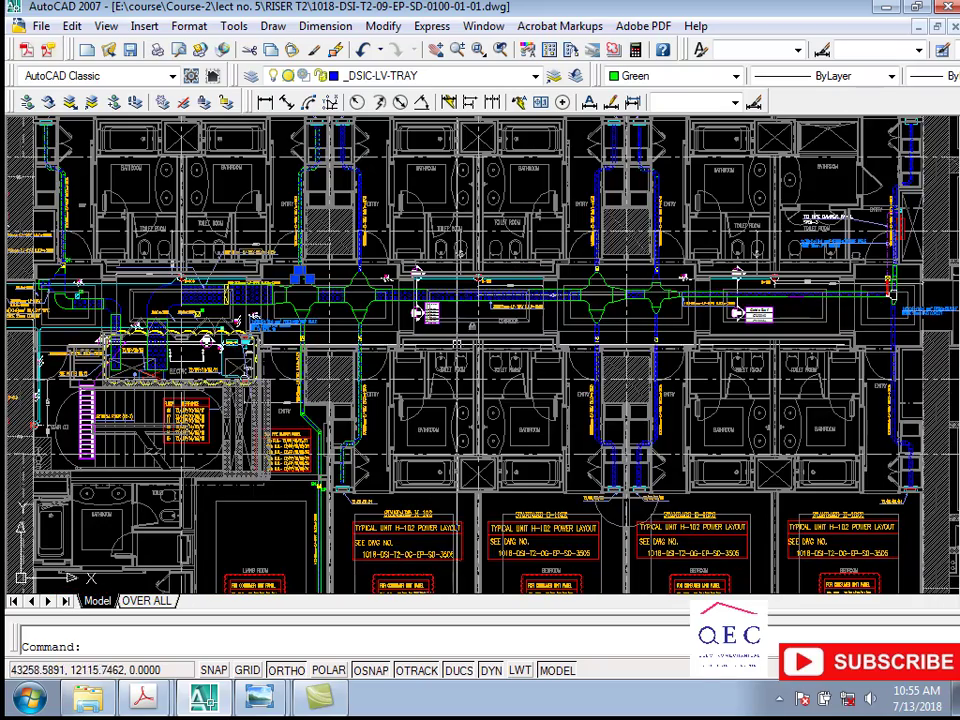
scroll(410, 360, up, 1)
scroll(137, 367, up, 3)
middle_drag(248, 433, 490, 427)
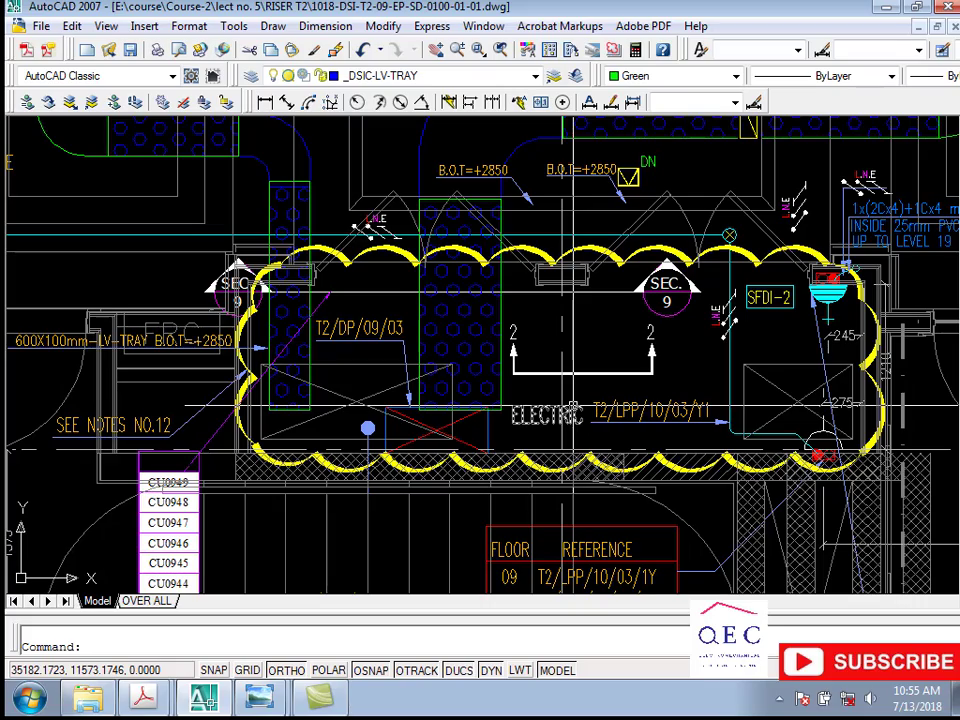
Zoom out to the full plan, then zoom into the 600X100mm LV tray at B.O.T=+2600.
scroll(470, 315, down, 4)
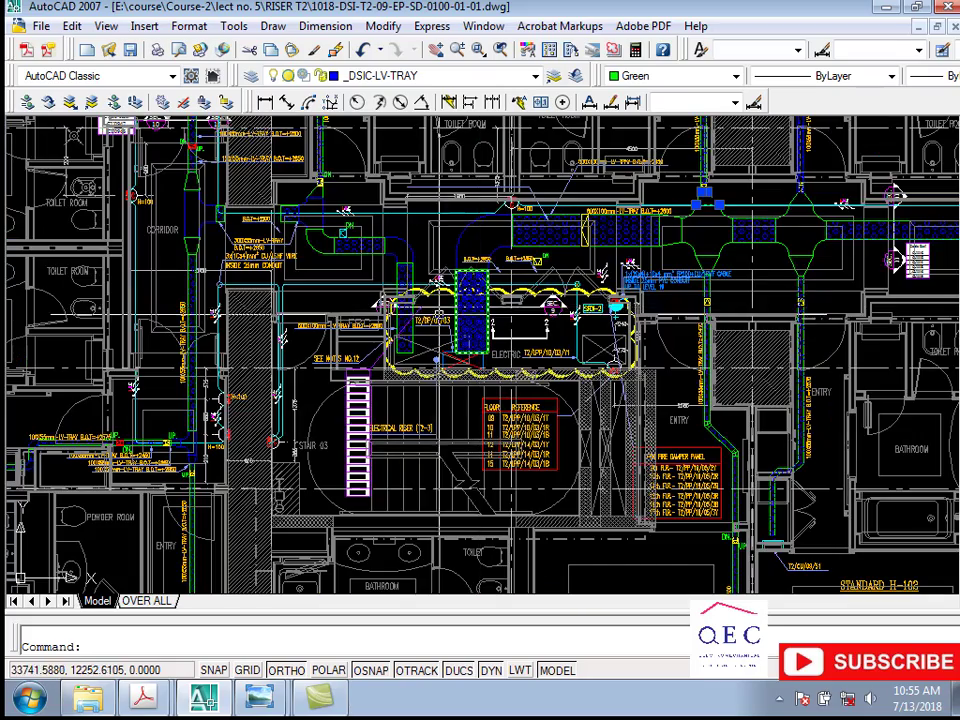
scroll(438, 314, down, 3)
scroll(600, 250, down, 2)
scroll(700, 212, up, 3)
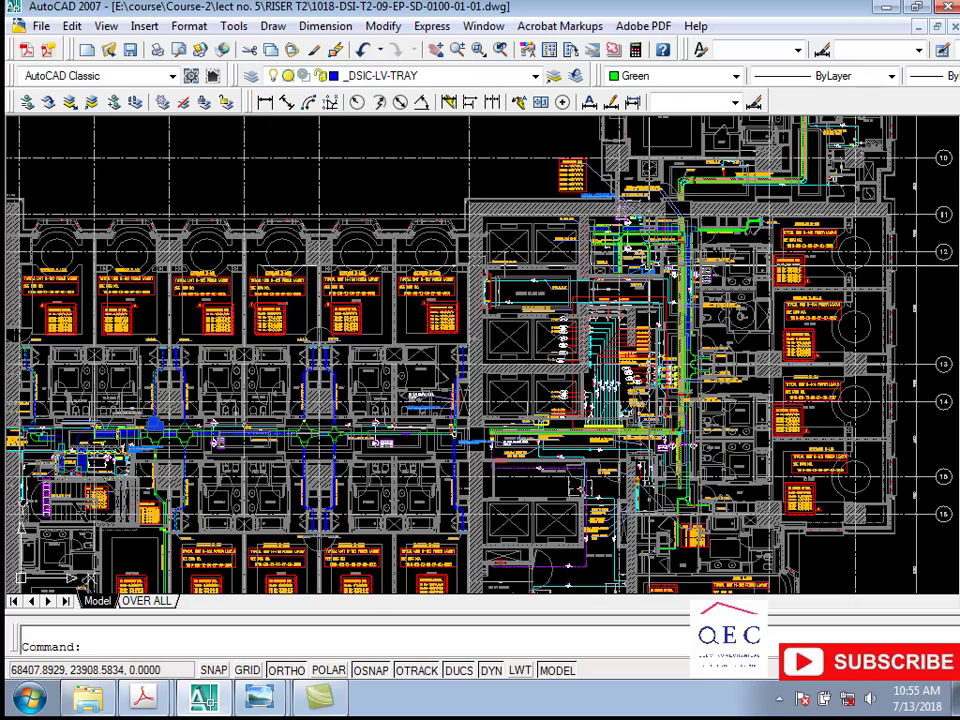
scroll(488, 358, down, 3)
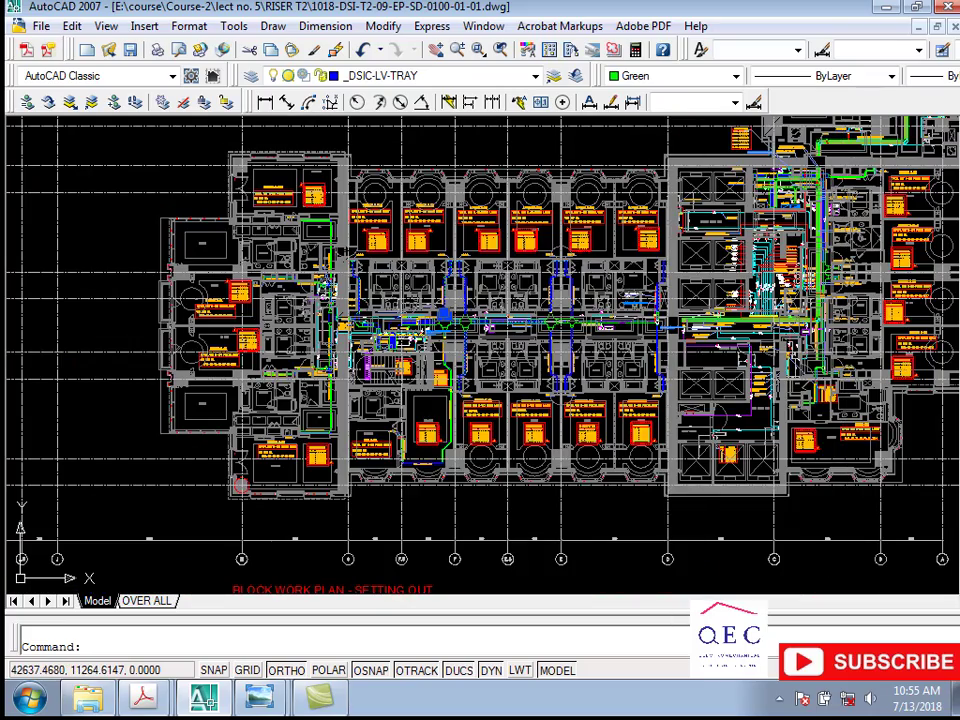
scroll(488, 358, up, 5)
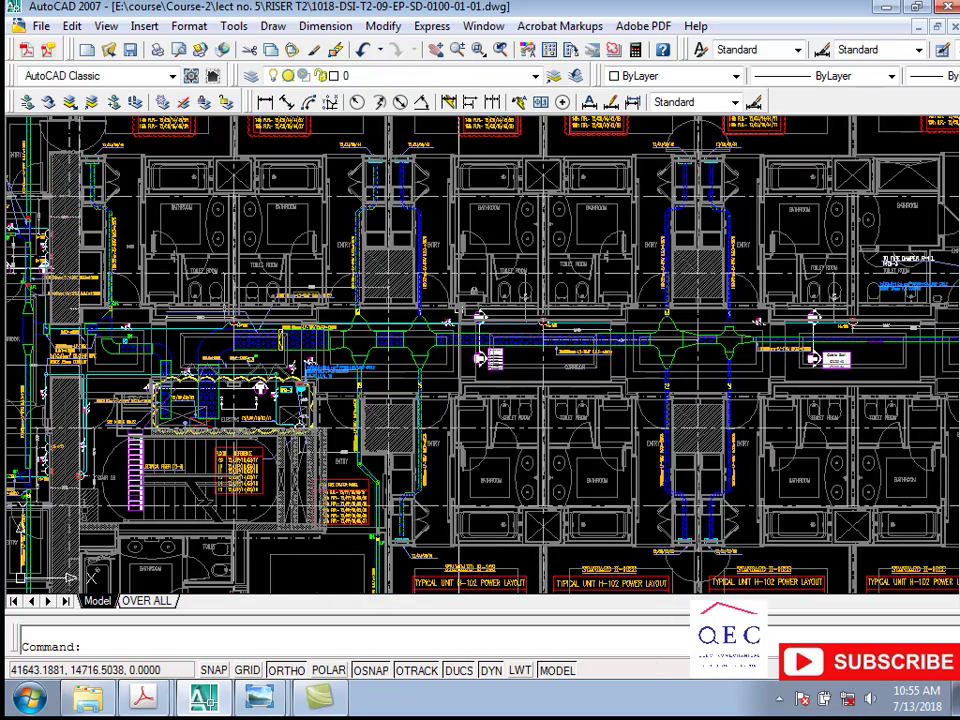
scroll(573, 322, up, 2)
scroll(573, 322, up, 6)
scroll(494, 315, up, 1)
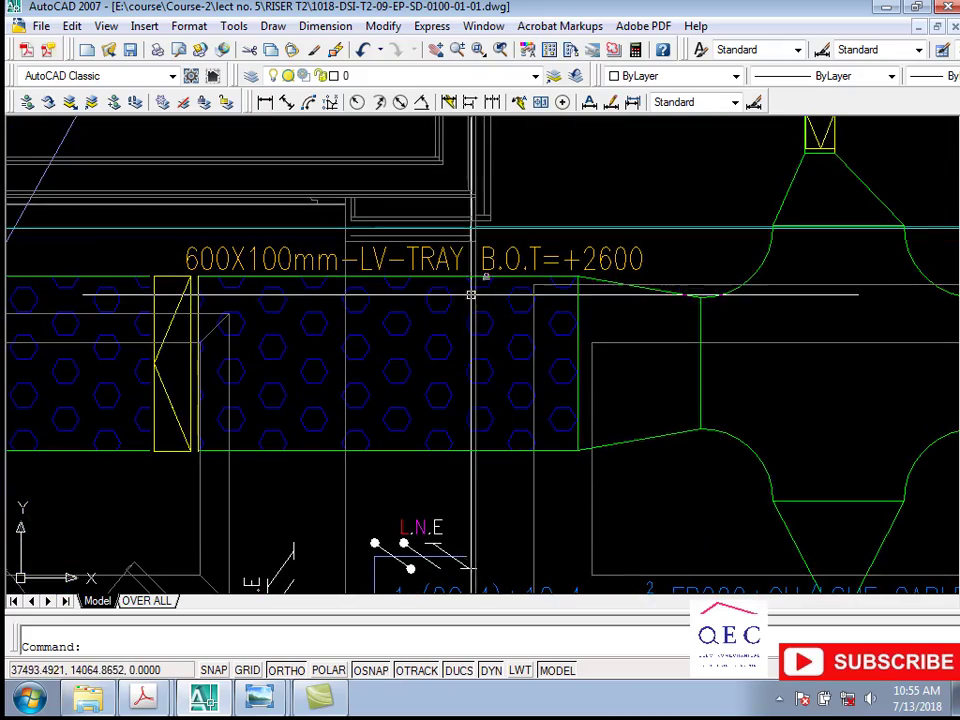
Centre and inspect the 600X100mm-LV-TRAY run close up.
mouse_move(360, 372)
middle_down()
mouse_move(511, 388)
mouse_move(737, 365)
middle_up()
scroll(760, 330, down, 2)
scroll(779, 300, up, 2)
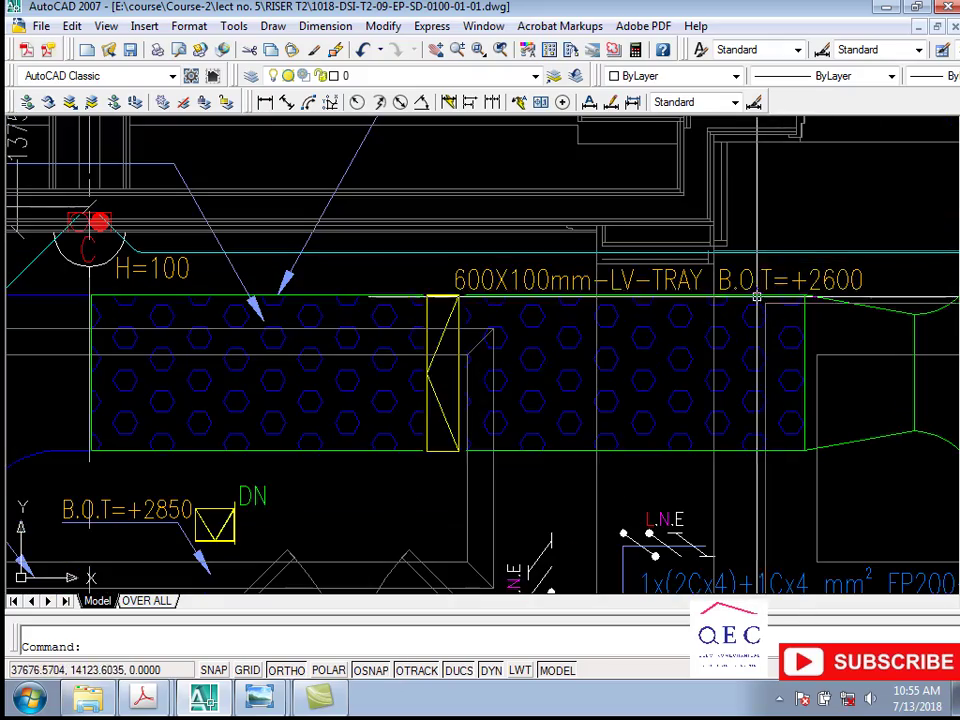
middle_drag(779, 300, 772, 300)
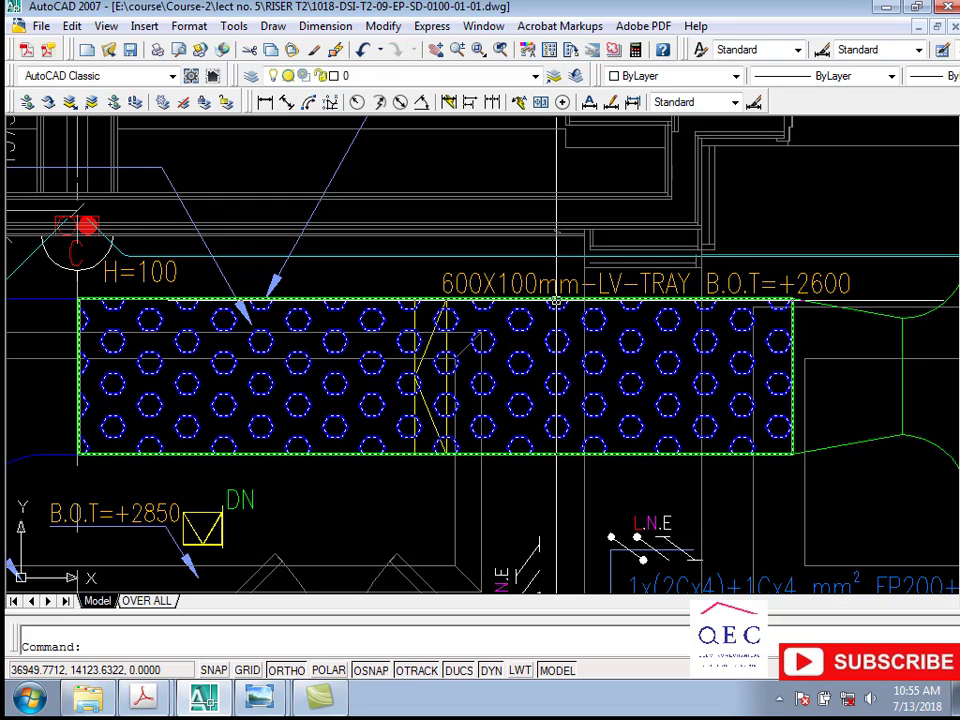
Zoom out to the whole plan and show site photo IMG_0025 in Windows Photo Viewer.
scroll(556, 300, down, 3)
scroll(556, 300, down, 2)
scroll(556, 300, down, 2)
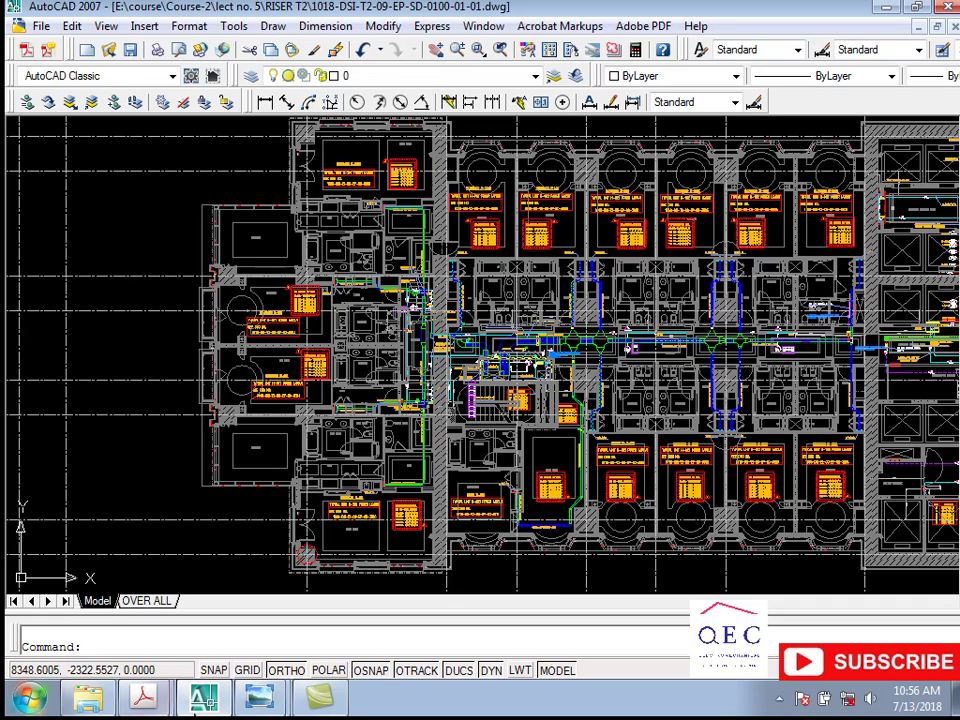
click(268, 702)
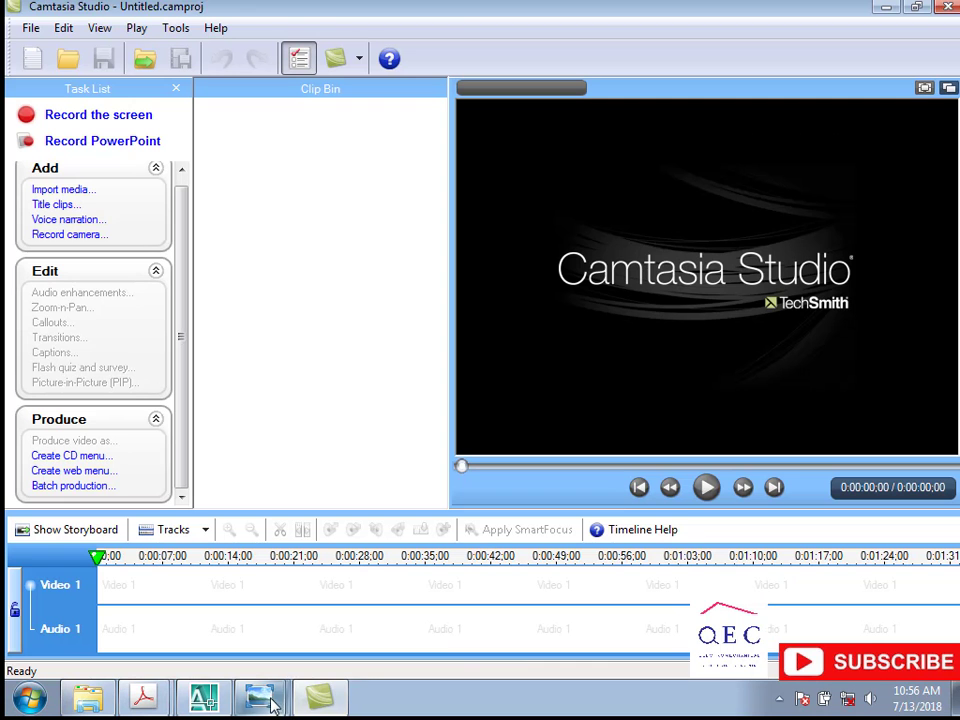
click(165, 626)
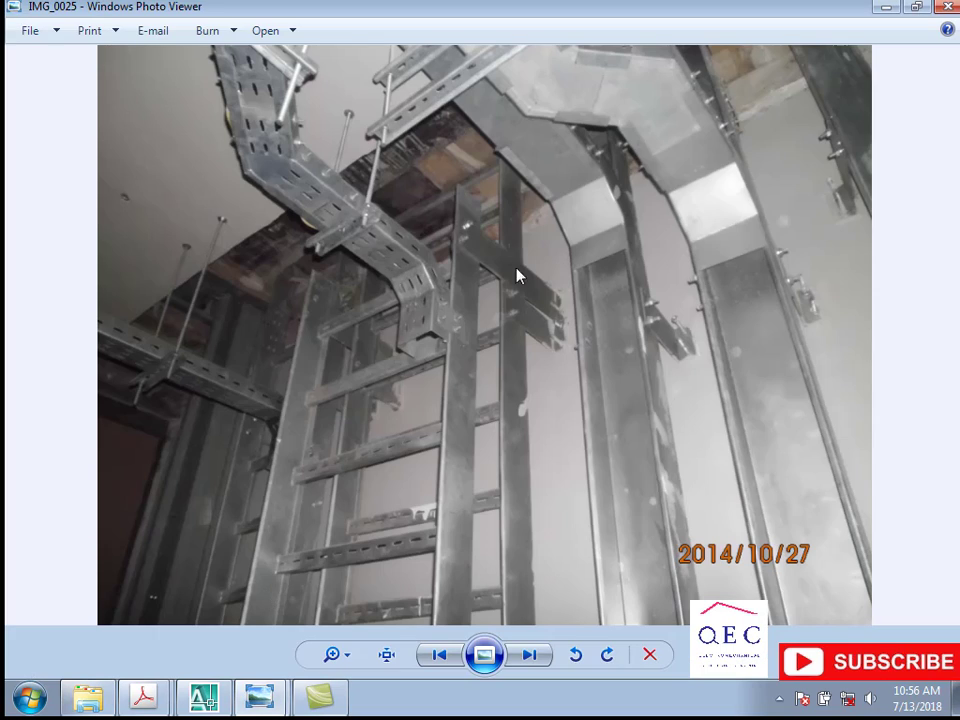
Zoom into IMG_0025 on the perforated tray joining the vertical ladder tray, then ease back slightly.
ctrl+scroll(358, 182, up, 1)
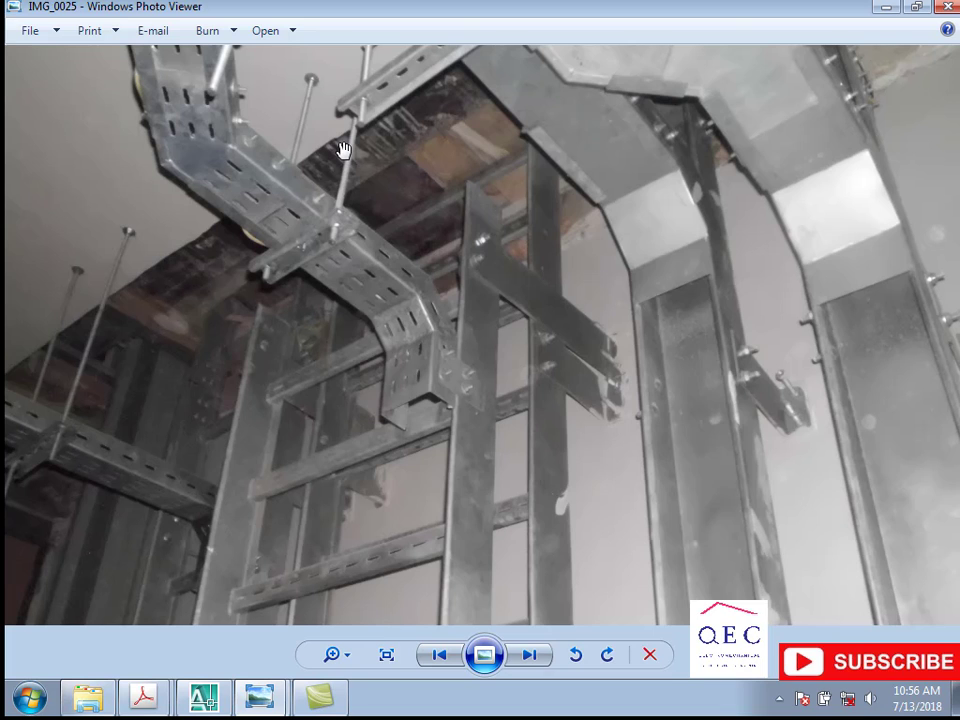
scroll(300, 250, up, 1)
scroll(286, 255, up, 1)
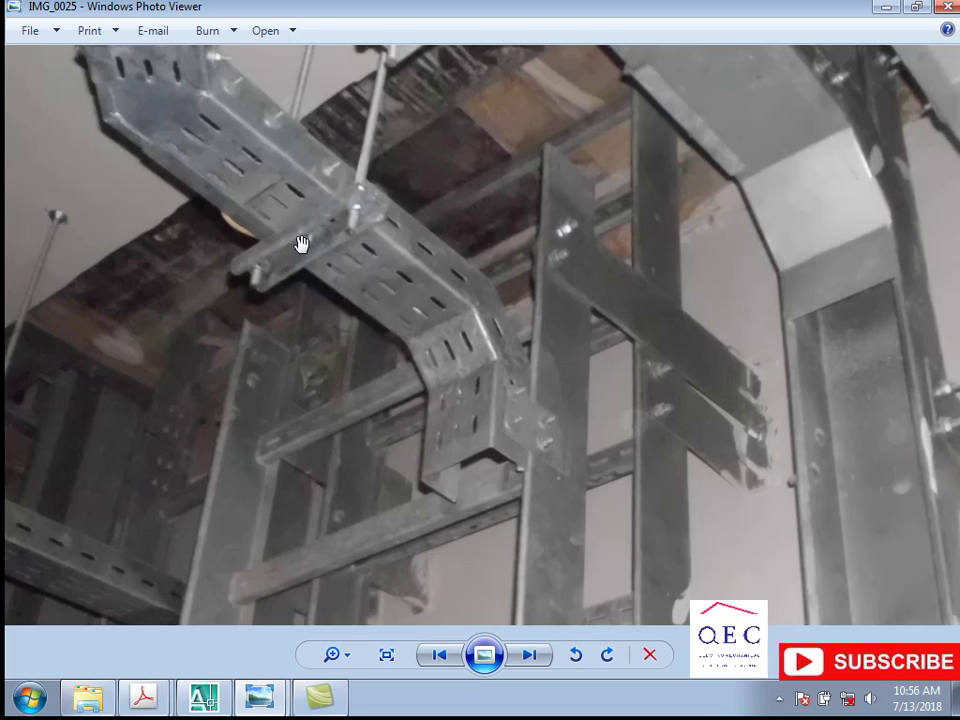
scroll(300, 242, down, 1)
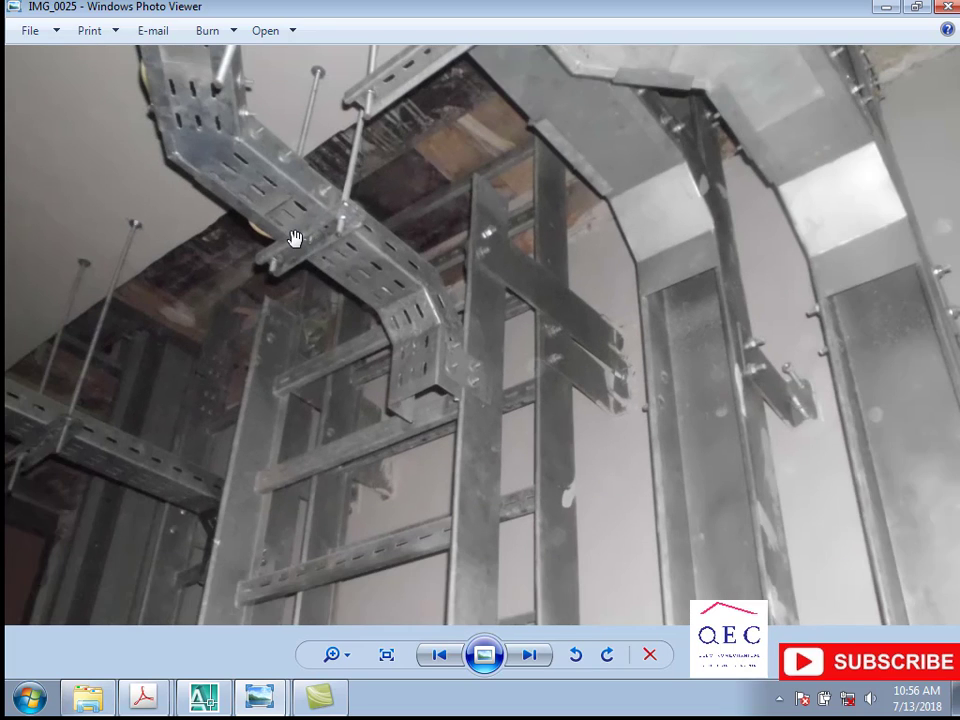